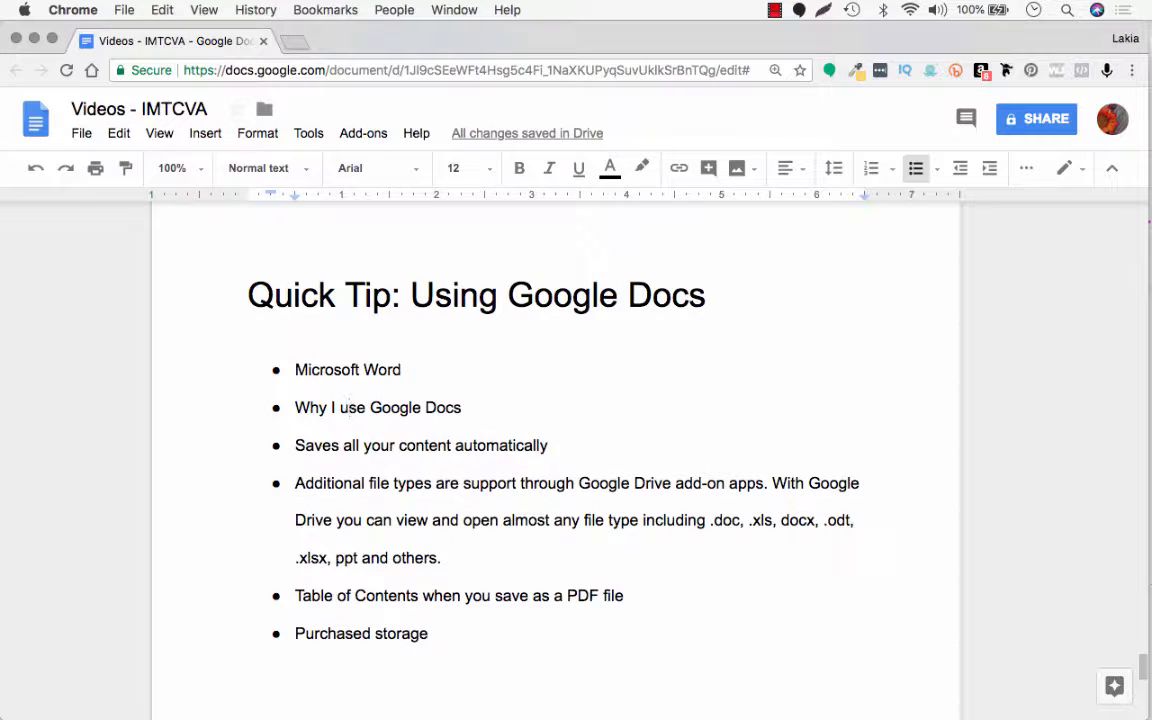
{"action": "left_click", "coordinate": [348, 407]}
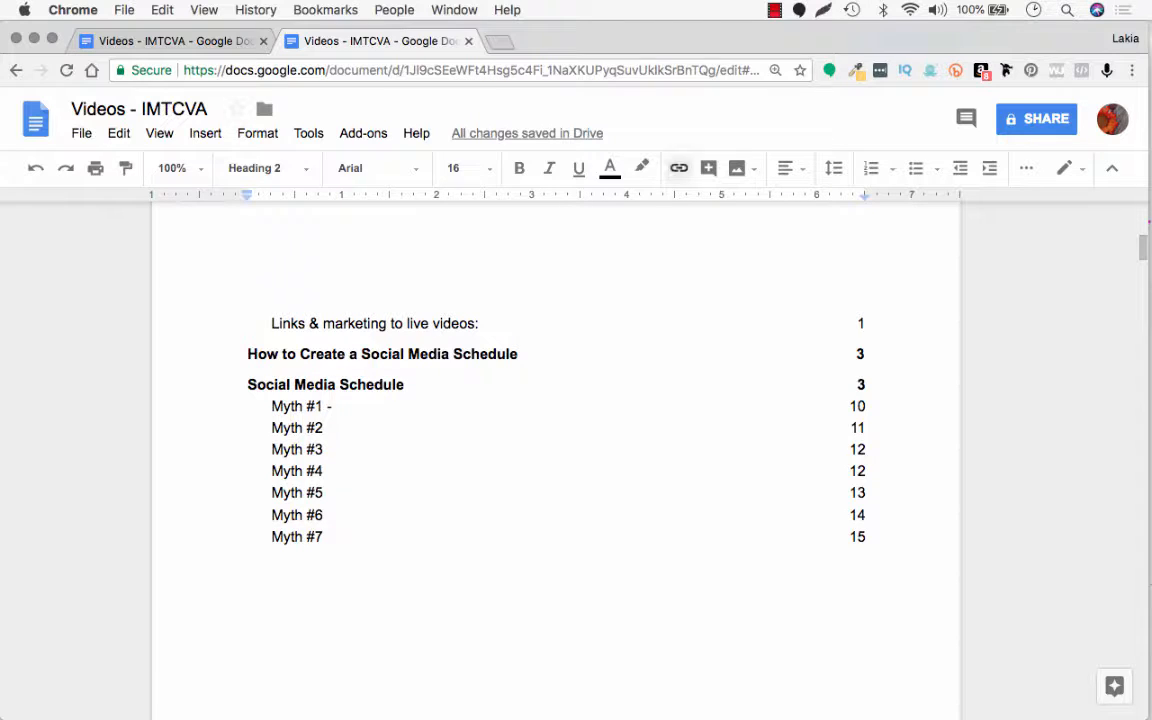
Refresh the table of contents that lists the social media schedule and the Myth headings
{"action": "left_click", "coordinate": [373, 354]}
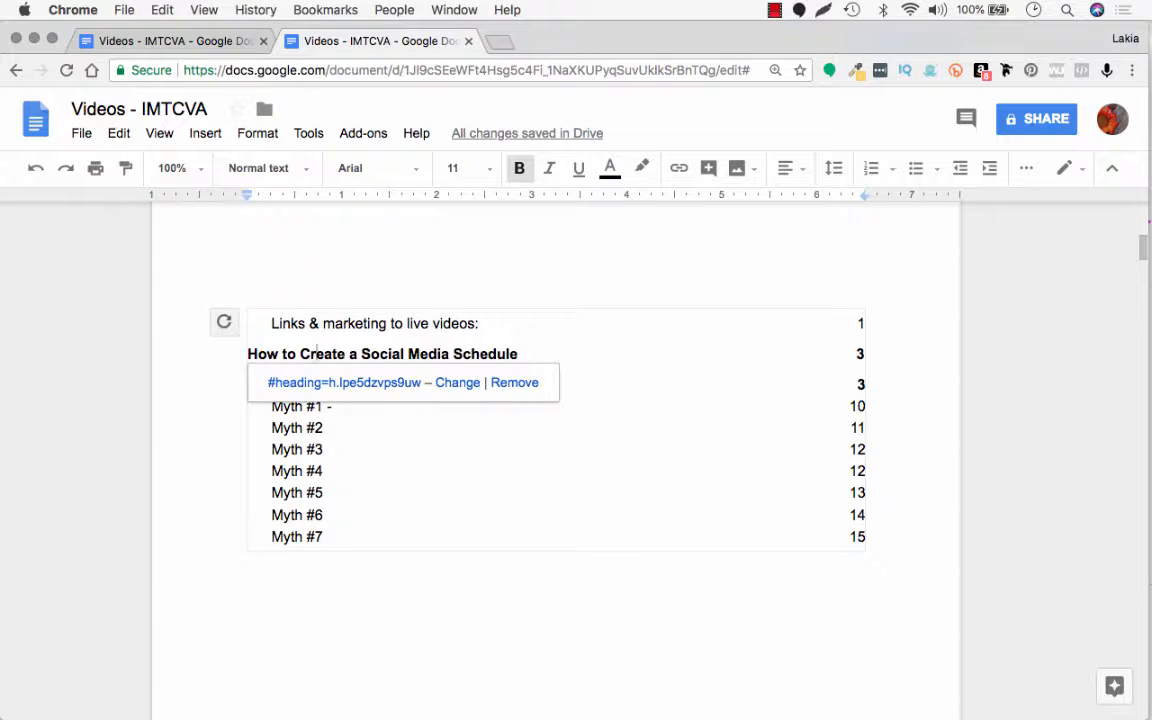
{"action": "left_click", "coordinate": [249, 560]}
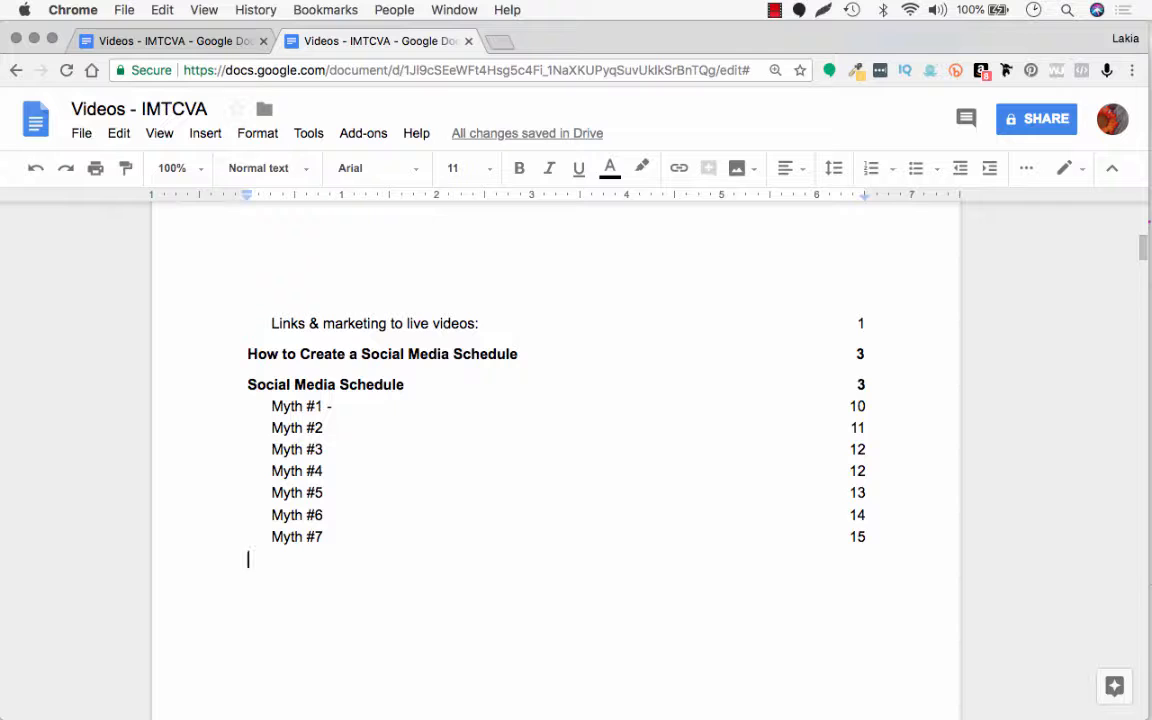
{"action": "left_click", "coordinate": [268, 354]}
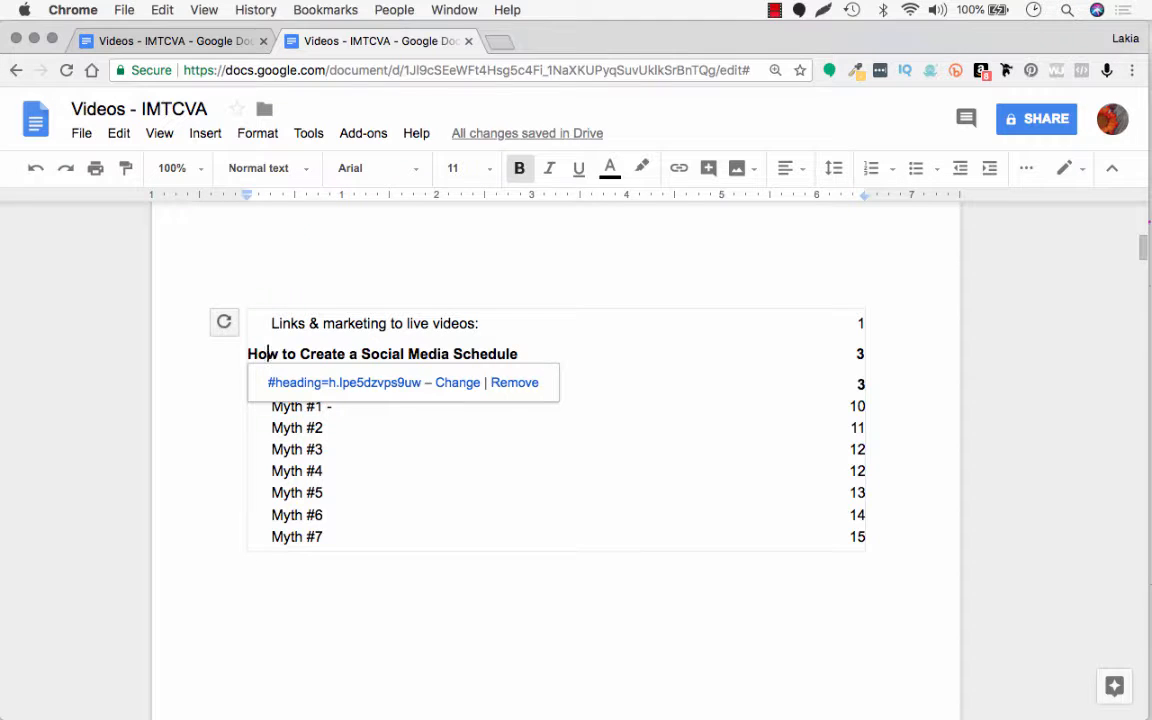
{"action": "left_click", "coordinate": [224, 322]}
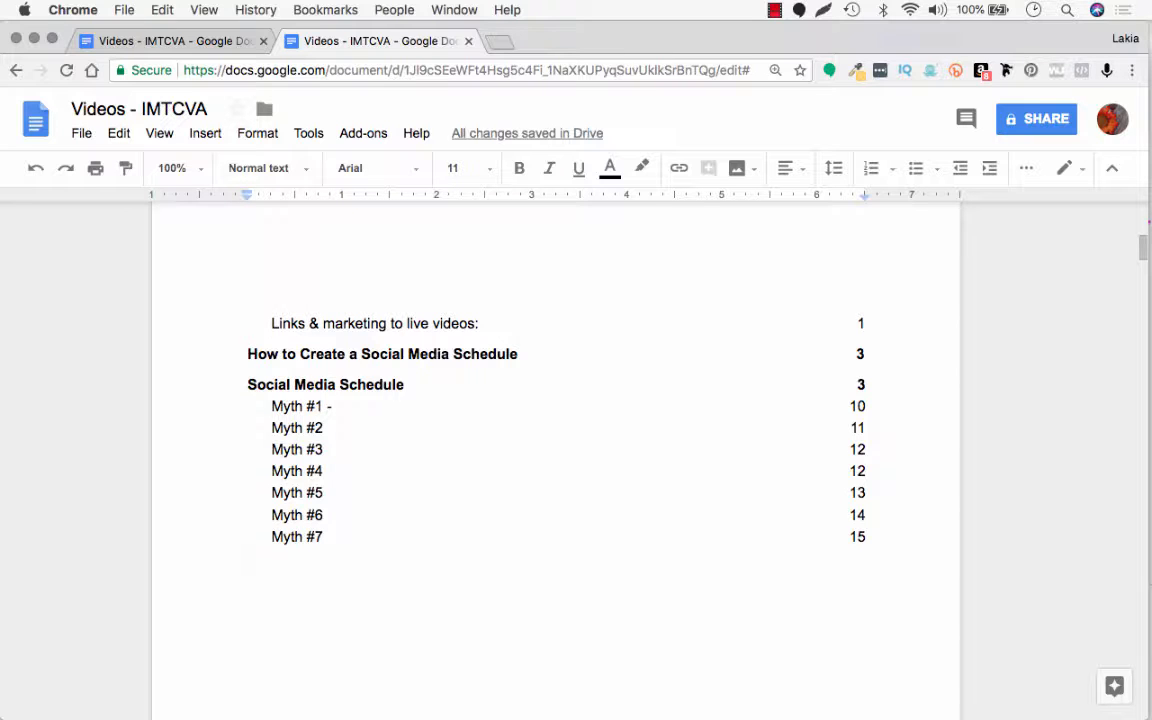
Follow the "Myth #1" entry's link in the table of contents to its heading in the document
{"action": "left_click", "coordinate": [291, 385]}
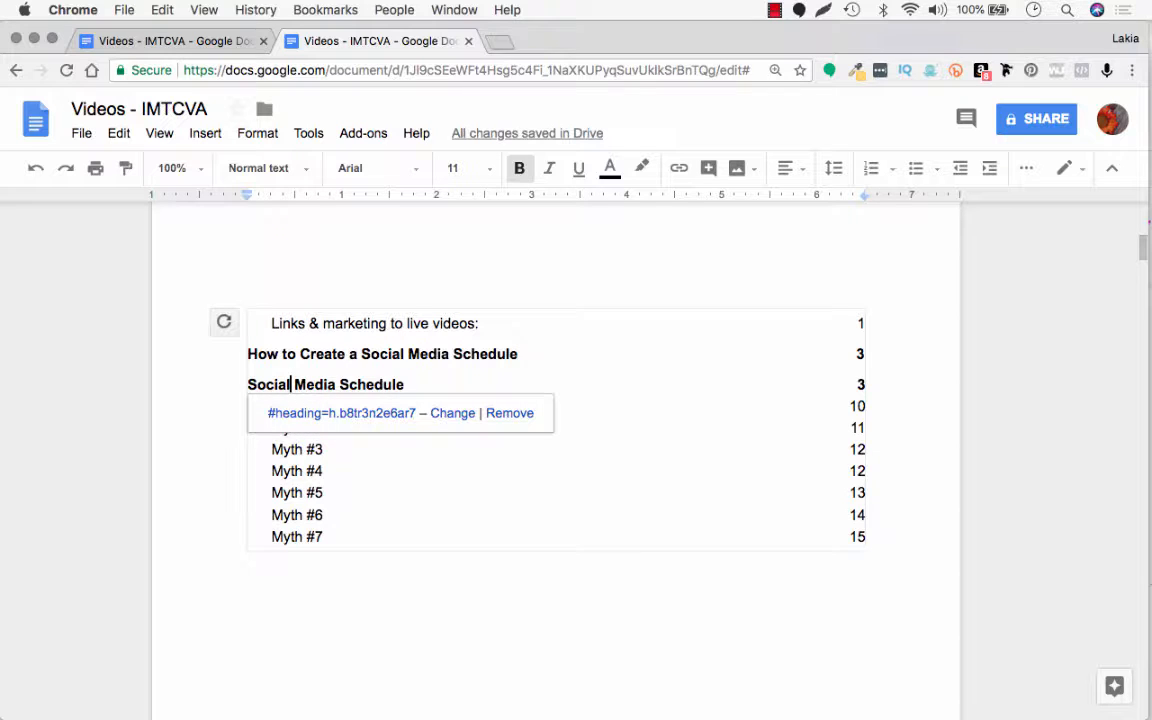
{"action": "left_click", "coordinate": [292, 471]}
{"action": "left_click", "coordinate": [298, 406]}
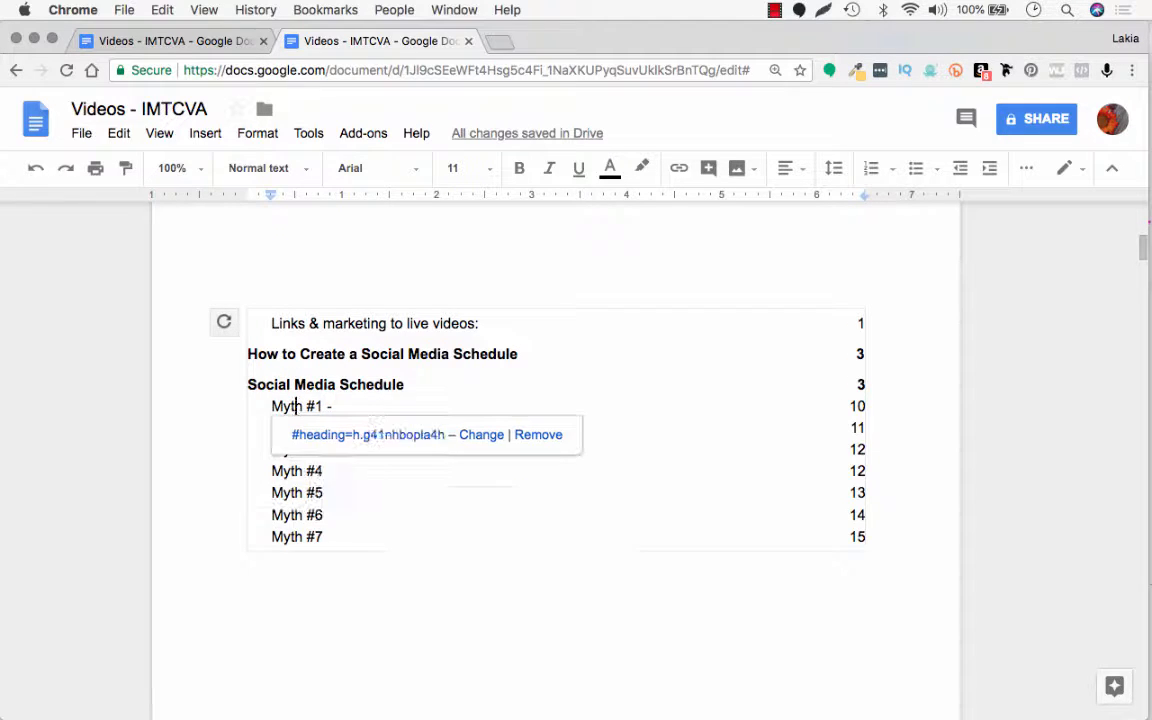
{"action": "left_click", "coordinate": [368, 434]}
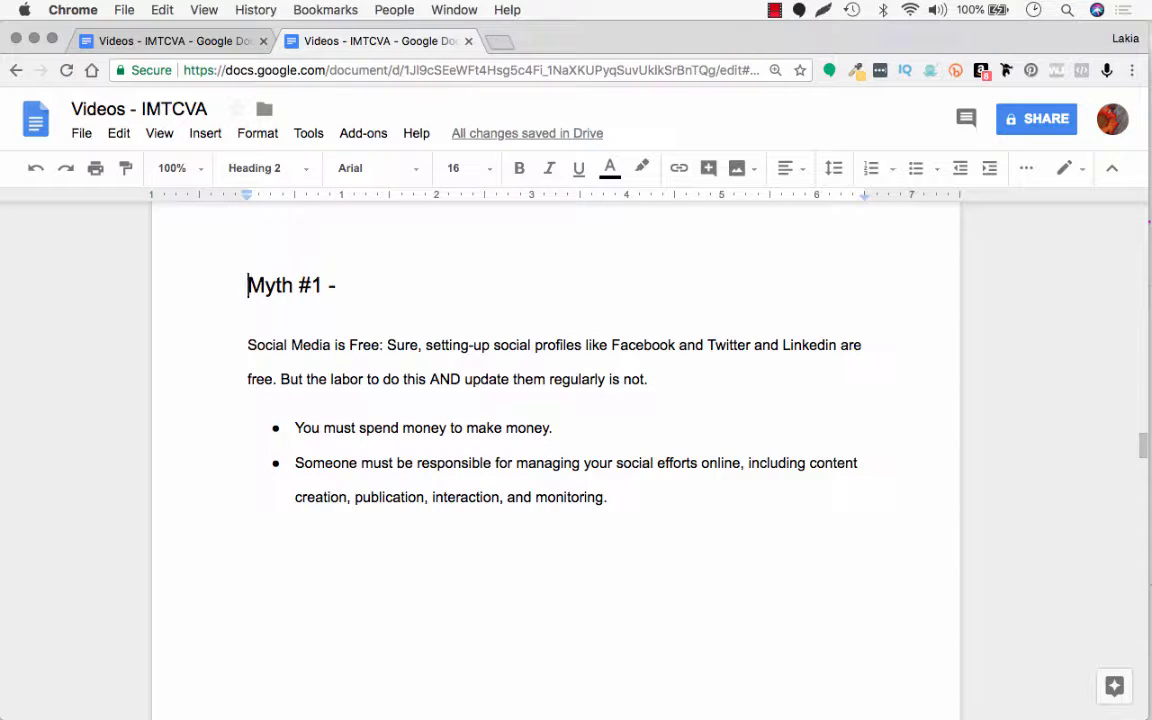
Look through the document's sections from Myth #1 to Myth #7, examining their headings and the text beneath them
{"action": "scroll", "coordinate": [556, 450], "scroll_direction": "down", "scroll_amount": 6}
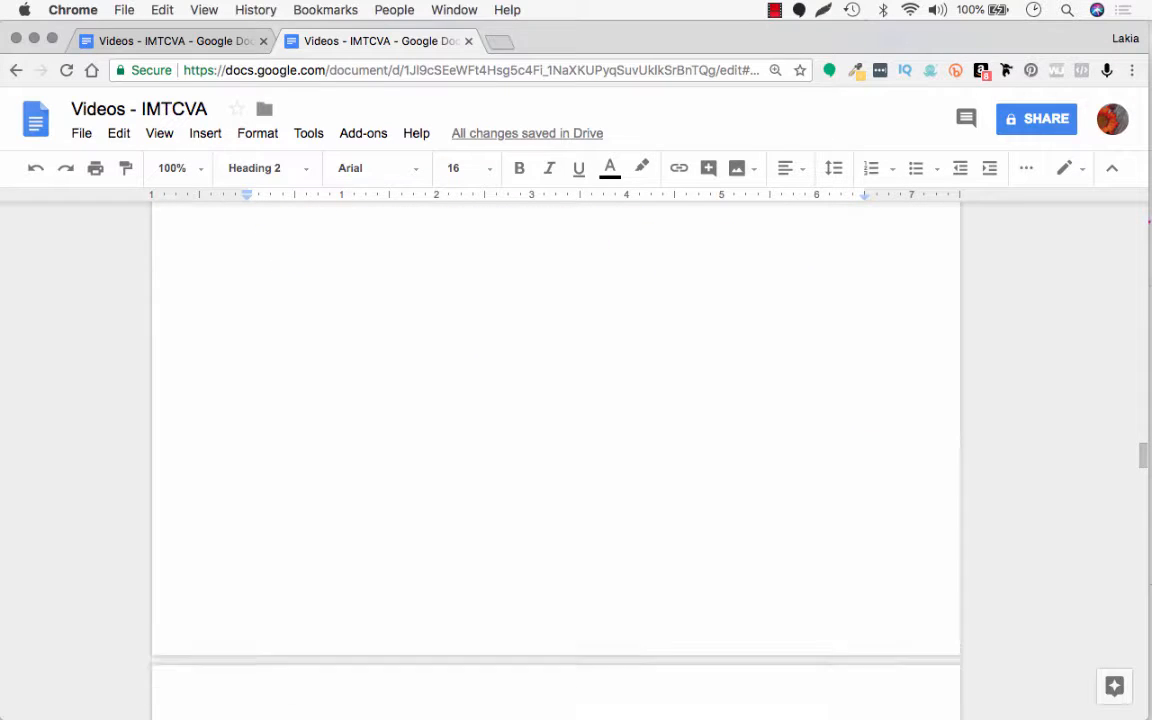
{"action": "scroll", "coordinate": [556, 450], "scroll_direction": "down", "scroll_amount": 12}
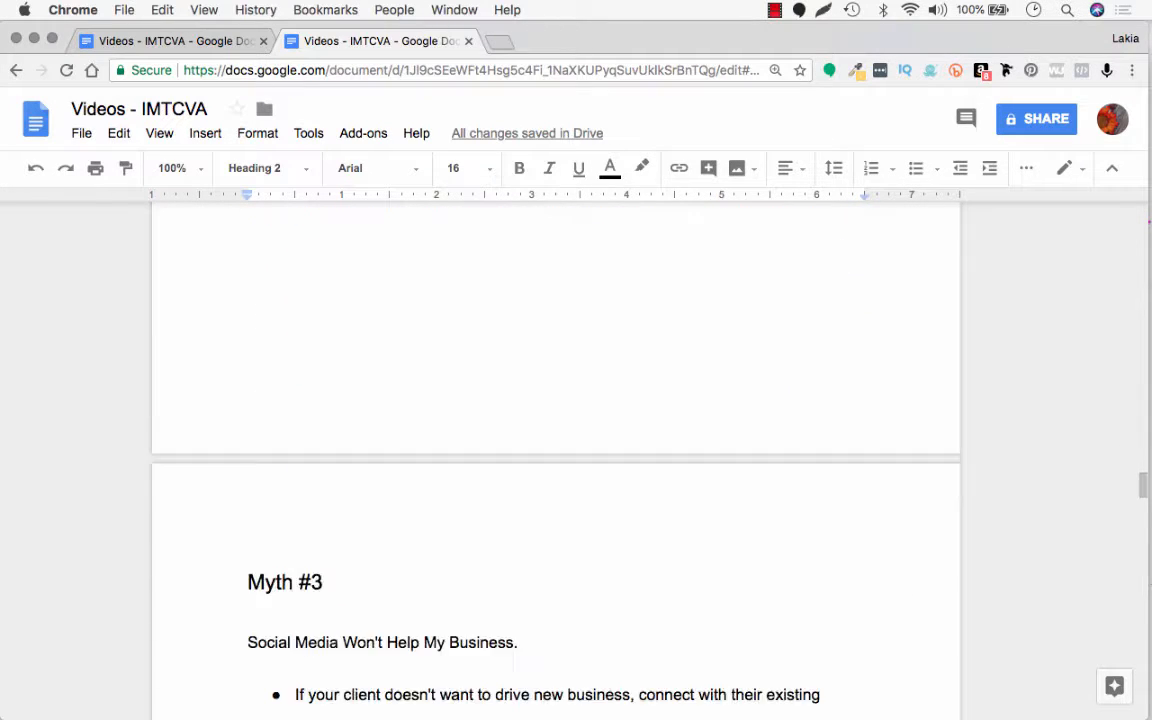
{"action": "scroll", "coordinate": [556, 450], "scroll_direction": "down", "scroll_amount": 5}
{"action": "scroll", "coordinate": [556, 450], "scroll_direction": "up", "scroll_amount": 5}
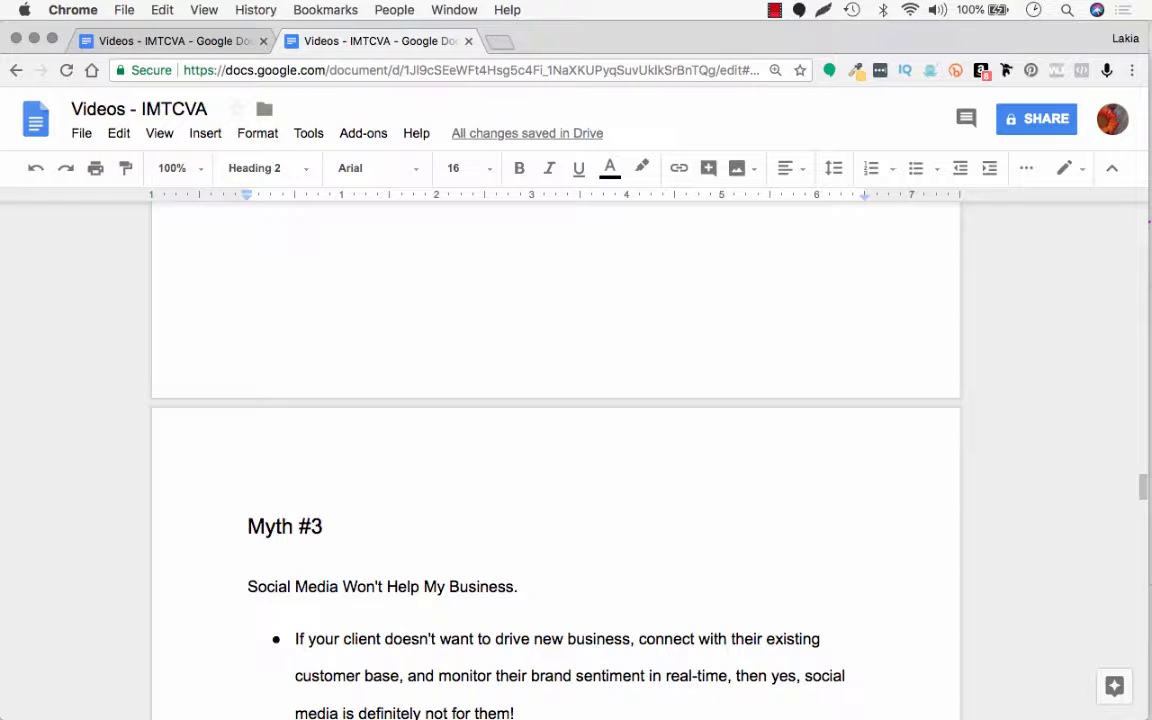
{"action": "scroll", "coordinate": [556, 450], "scroll_direction": "up", "scroll_amount": 1}
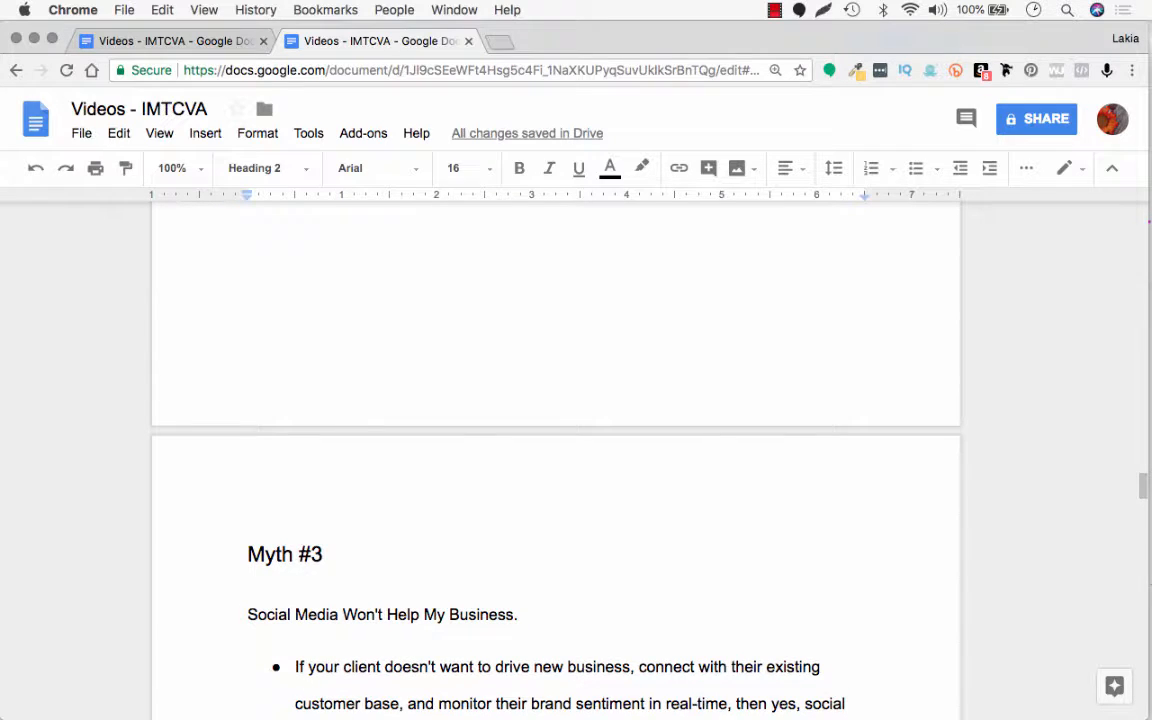
{"action": "scroll", "coordinate": [556, 450], "scroll_direction": "down", "scroll_amount": 3}
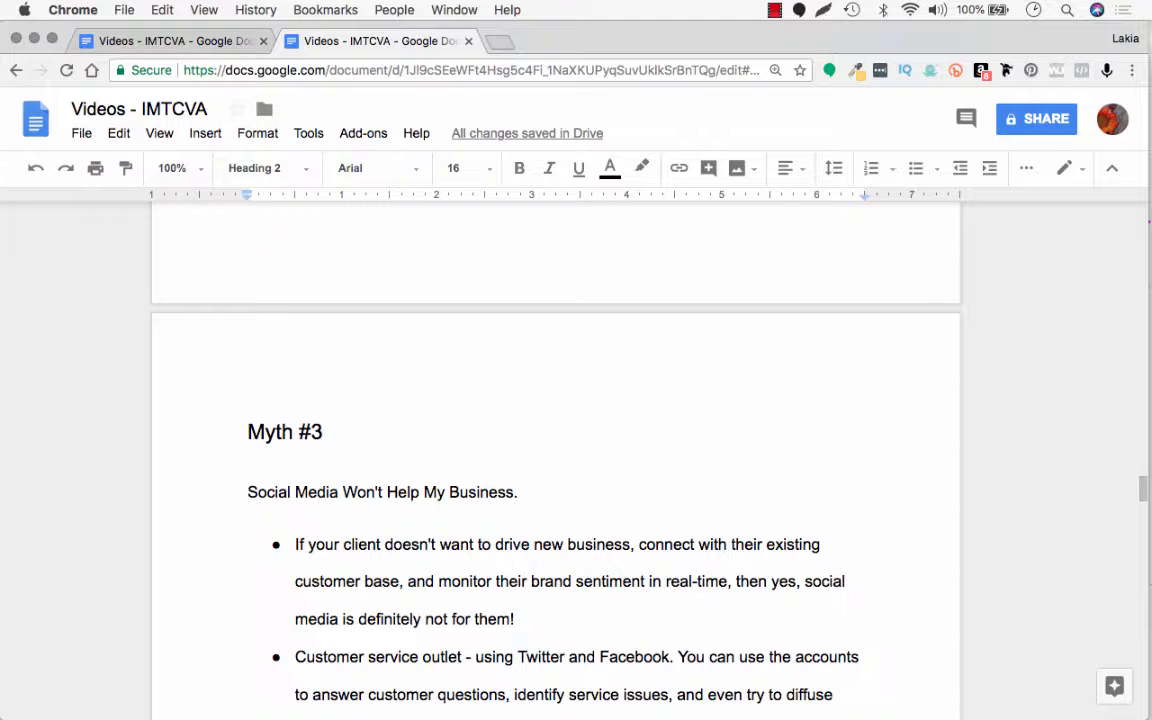
{"action": "scroll", "coordinate": [291, 411], "scroll_direction": "down", "scroll_amount": 8}
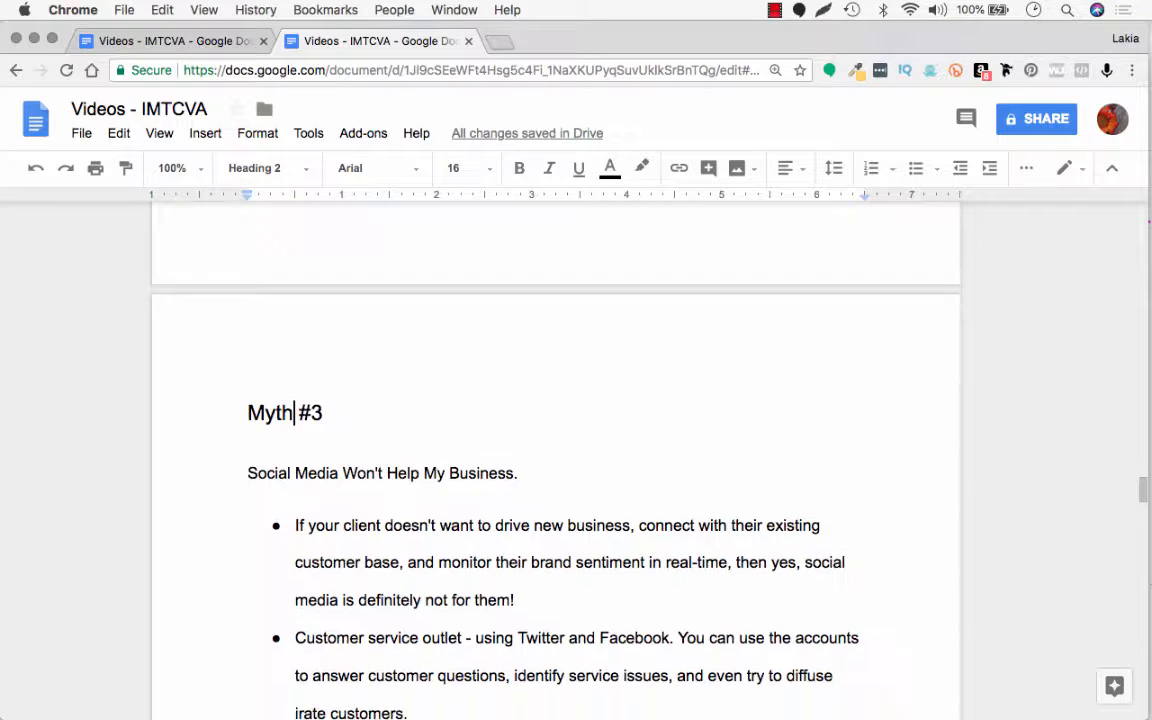
{"action": "scroll", "coordinate": [556, 450], "scroll_direction": "down", "scroll_amount": 15}
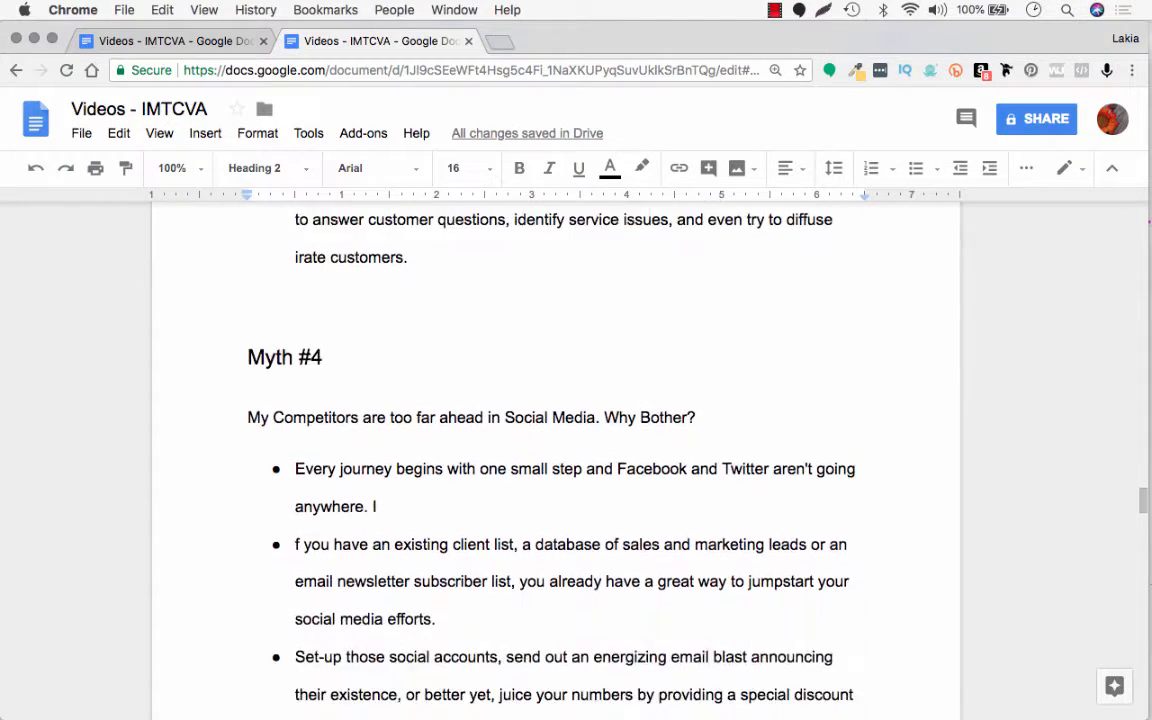
{"action": "scroll", "coordinate": [556, 450], "scroll_direction": "down", "scroll_amount": 20}
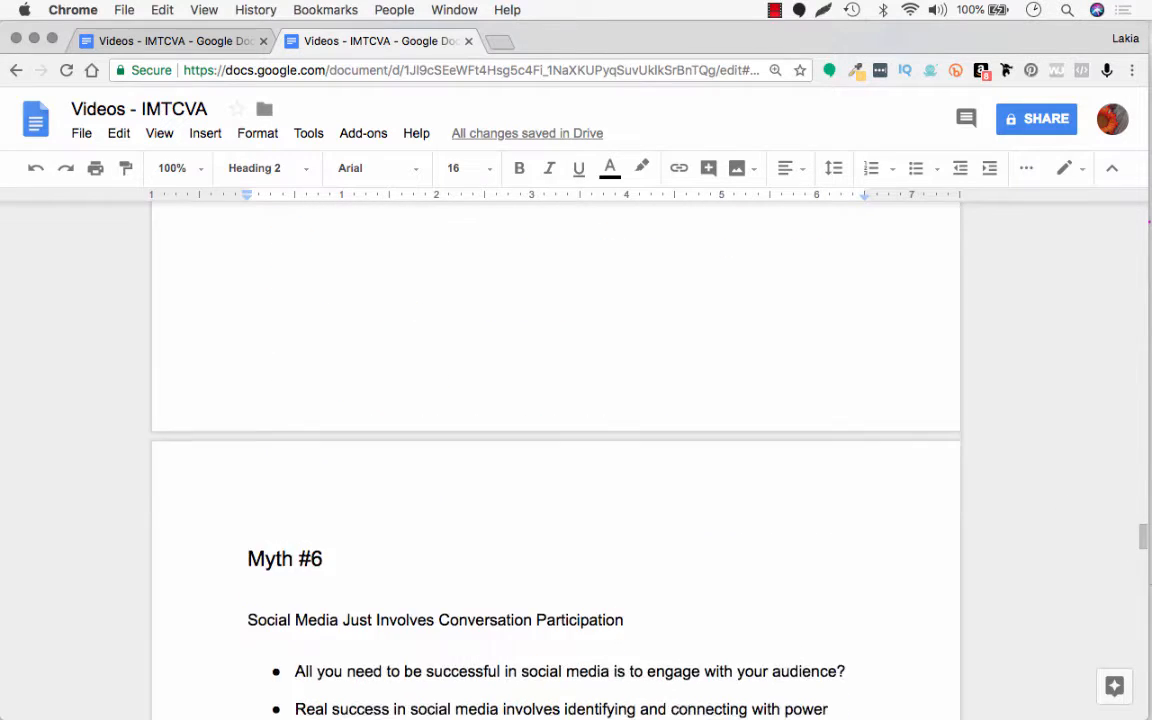
{"action": "scroll", "coordinate": [556, 450], "scroll_direction": "down", "scroll_amount": 15}
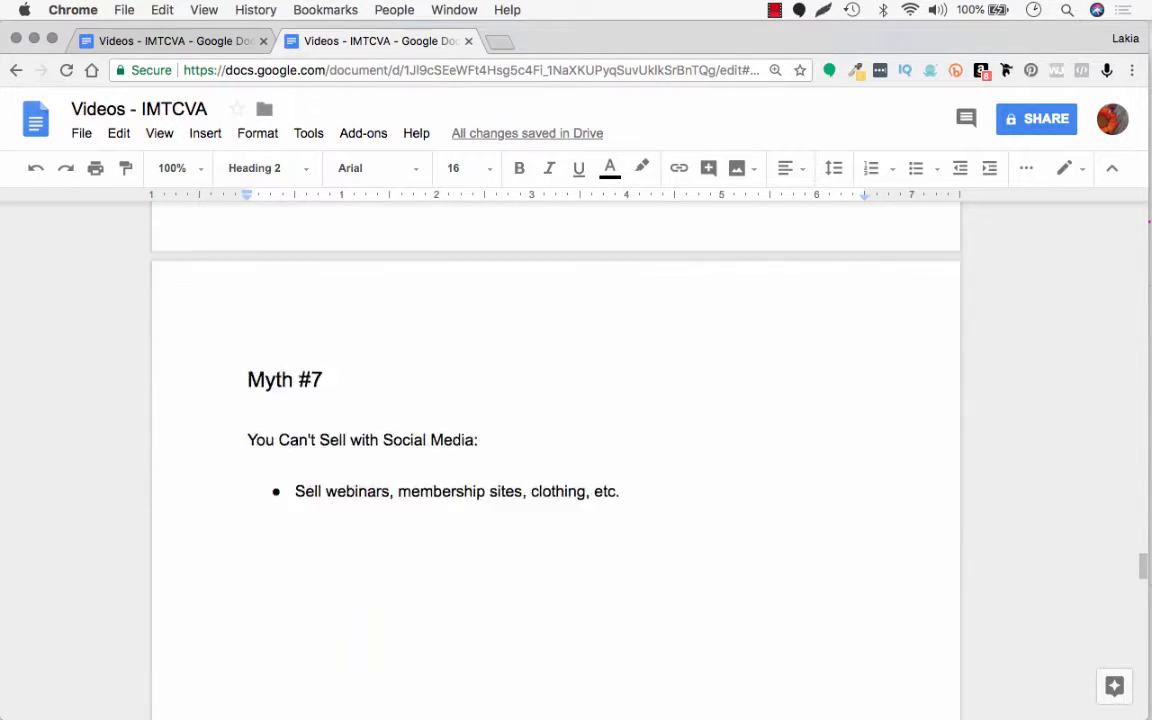
Apply the Heading 1 style to the line "Finding Topics to Write About" below "NEED TO RECORD"
{"action": "left_click", "coordinate": [402, 288]}
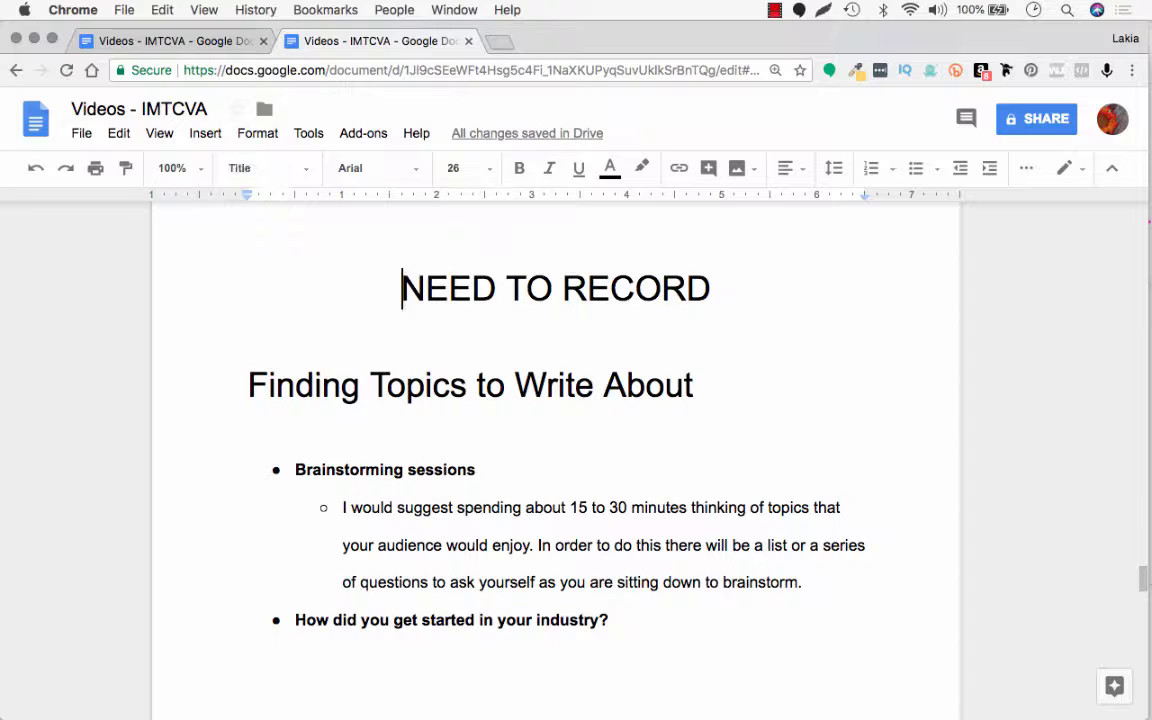
{"action": "scroll", "coordinate": [556, 450], "scroll_direction": "down", "scroll_amount": 2}
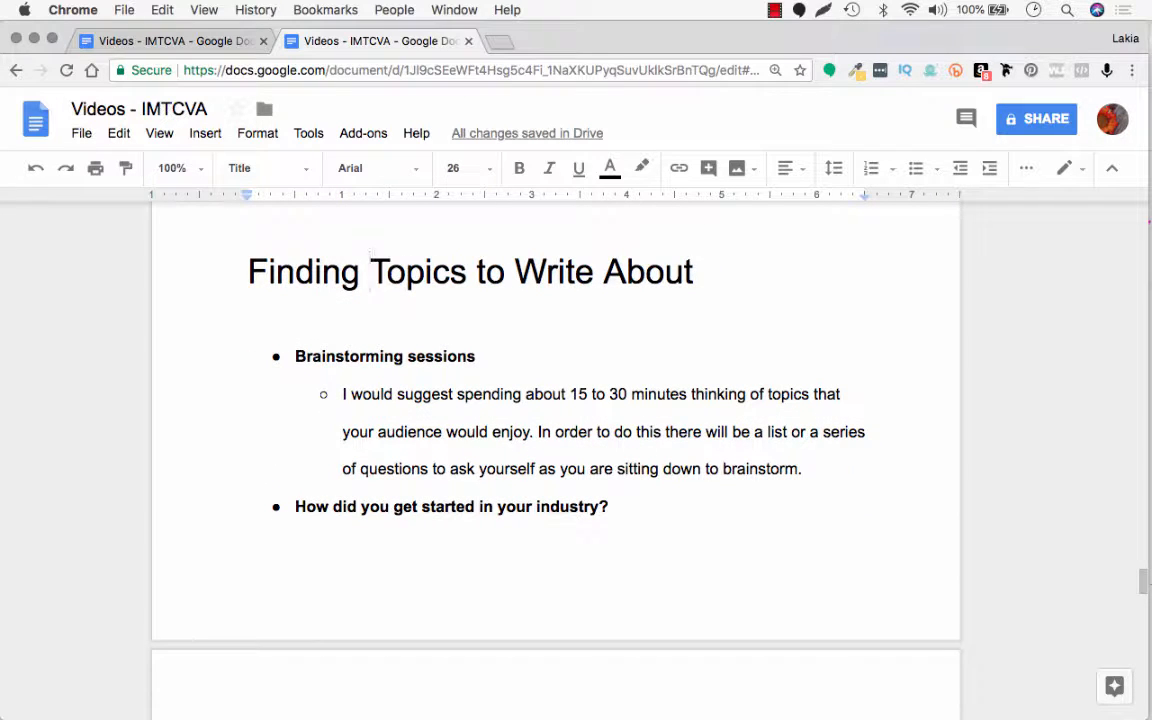
{"action": "left_click", "coordinate": [370, 272]}
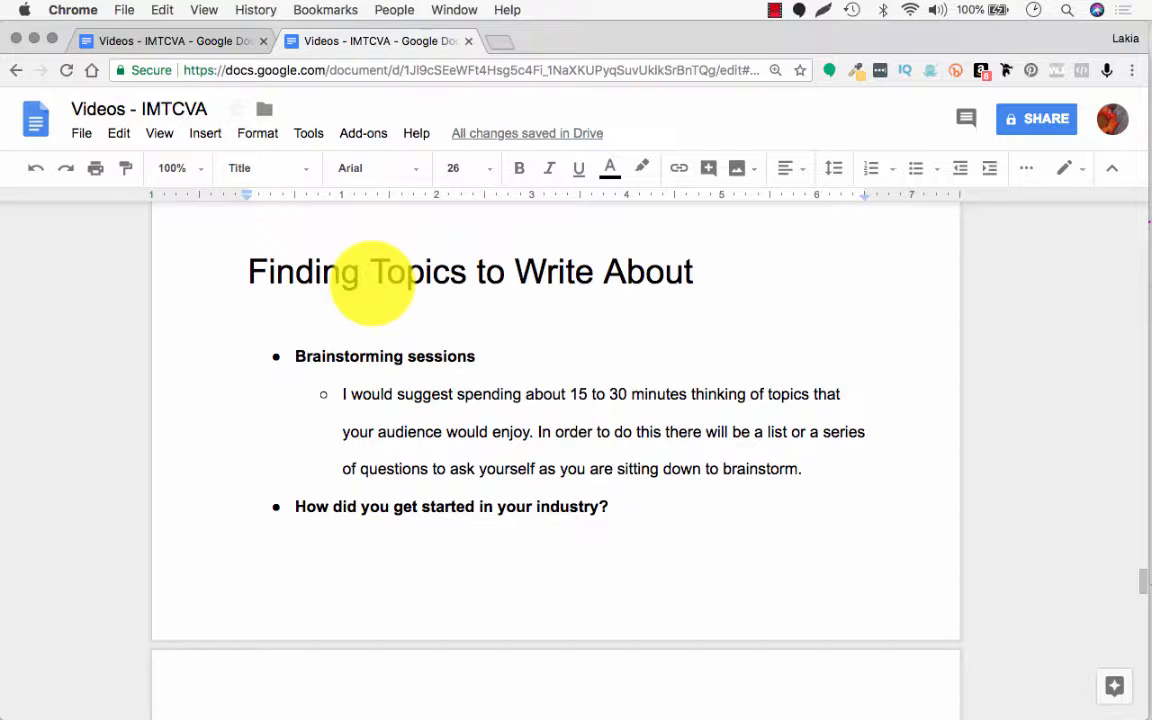
{"action": "left_click", "coordinate": [370, 272]}
{"action": "left_click", "coordinate": [368, 416]}
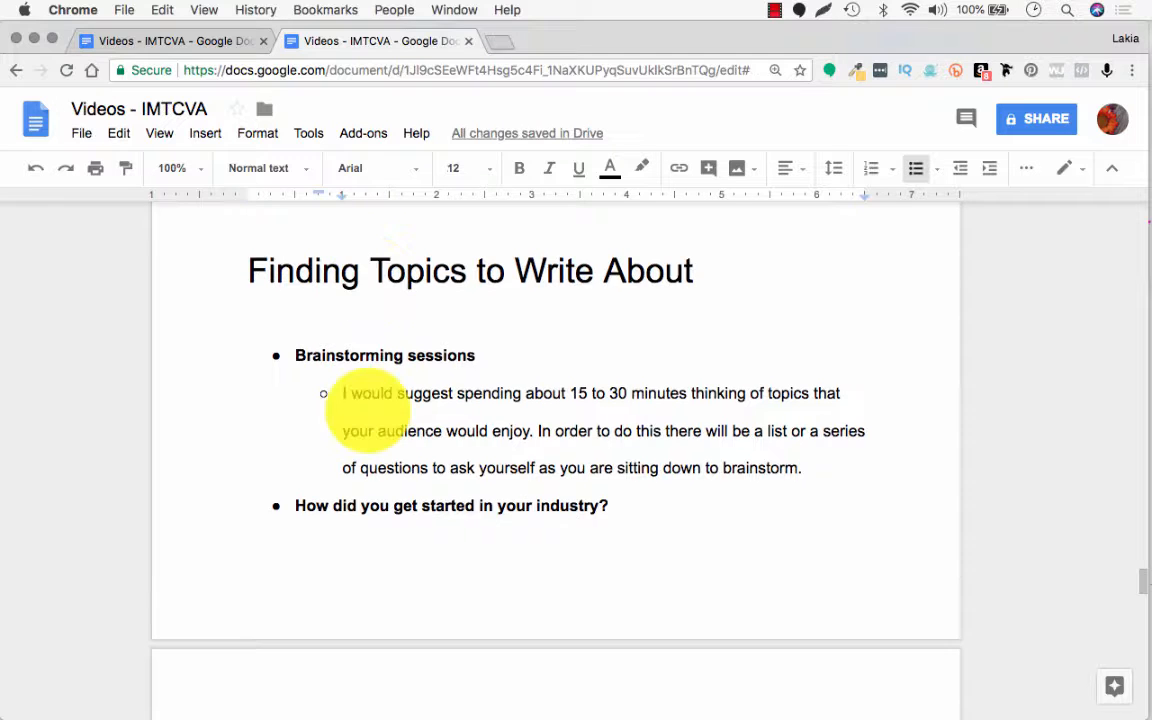
{"action": "triple_click", "coordinate": [370, 280]}
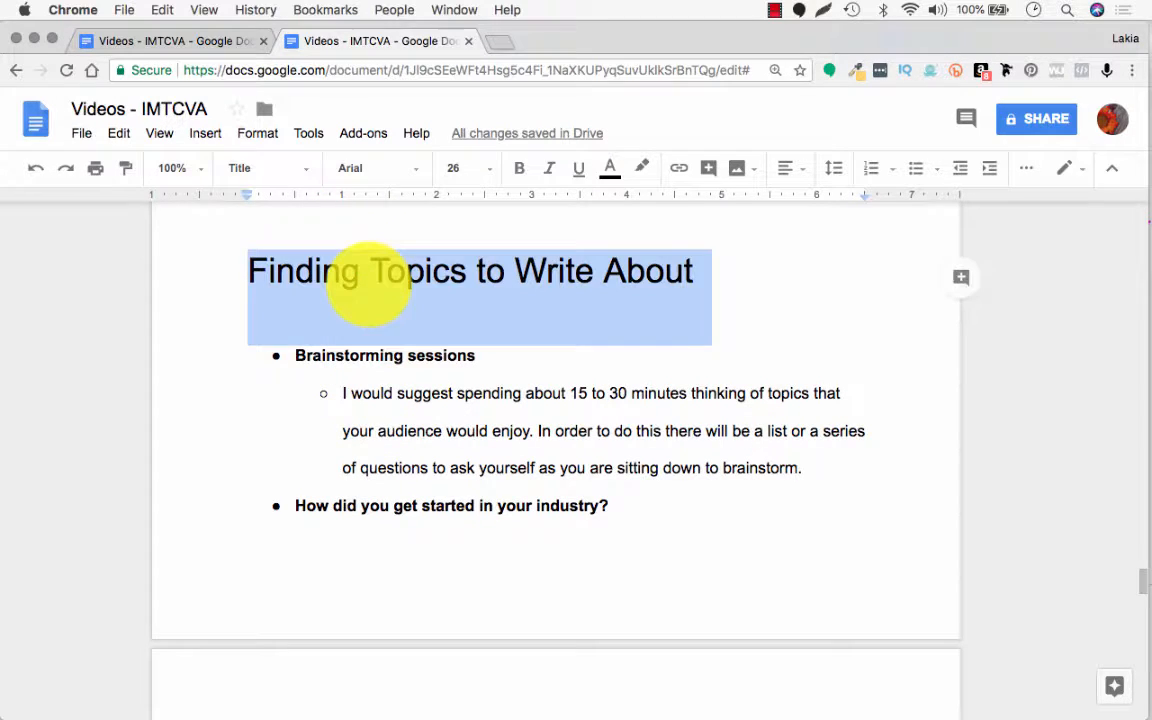
{"action": "left_click", "coordinate": [305, 168]}
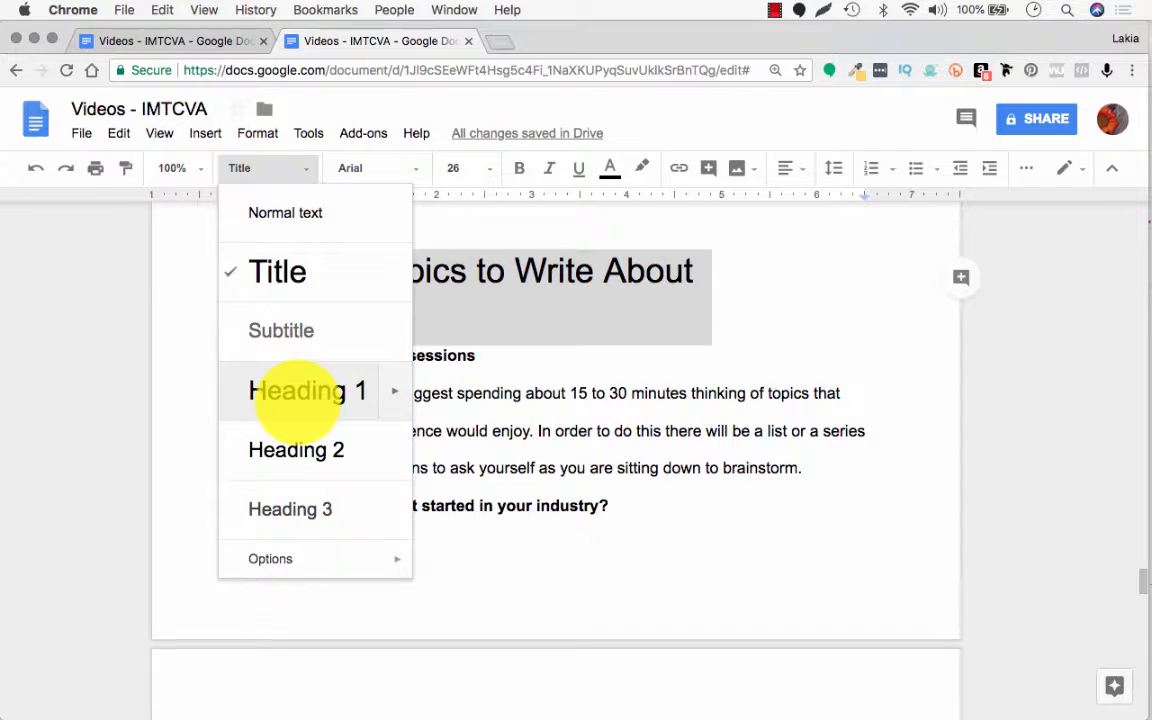
{"action": "left_click", "coordinate": [295, 391]}
{"action": "left_click", "coordinate": [494, 350]}
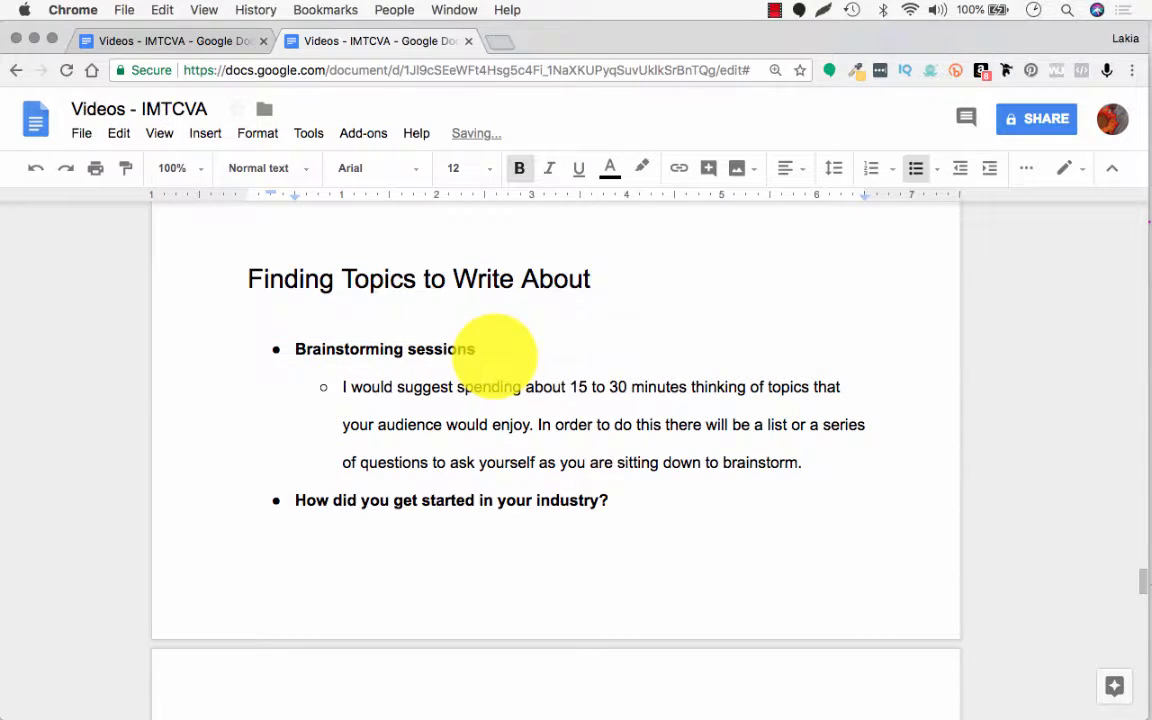
{"action": "left_click_drag", "start_coordinate": [272, 278], "coordinate": [586, 279]}
Apply the Heading 2 style to the bullet "Brainstorming sessions"
{"action": "left_click", "coordinate": [470, 348]}
{"action": "triple_click", "coordinate": [388, 347]}
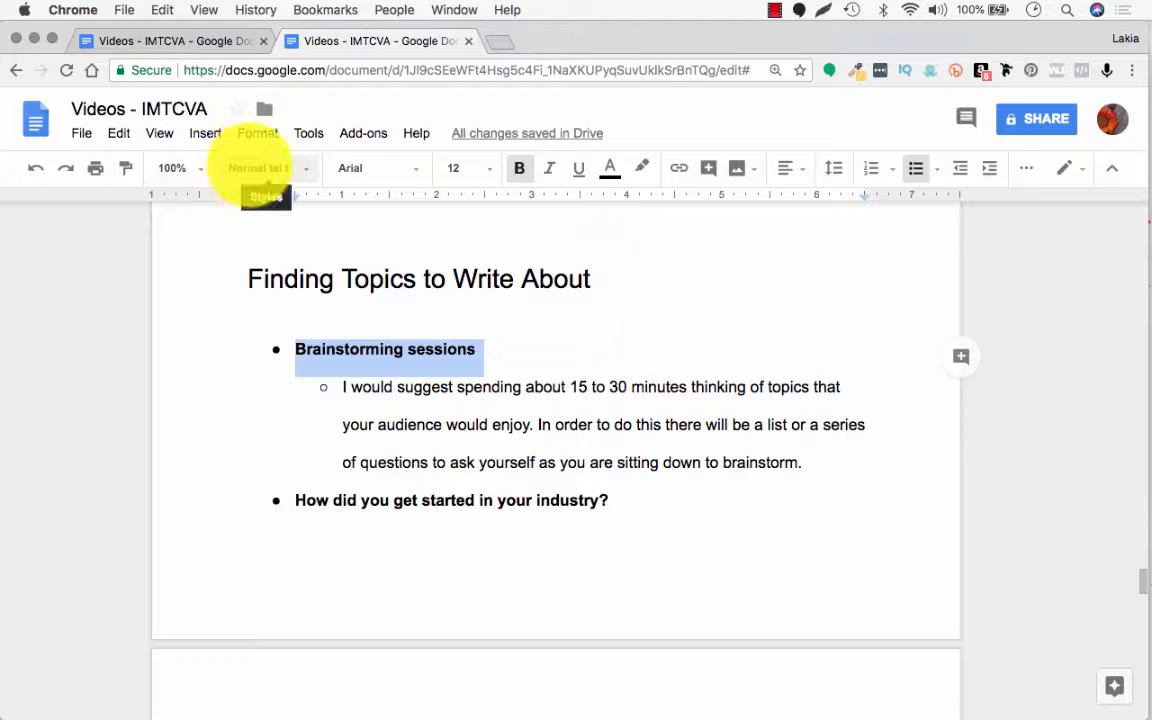
{"action": "left_click", "coordinate": [262, 168]}
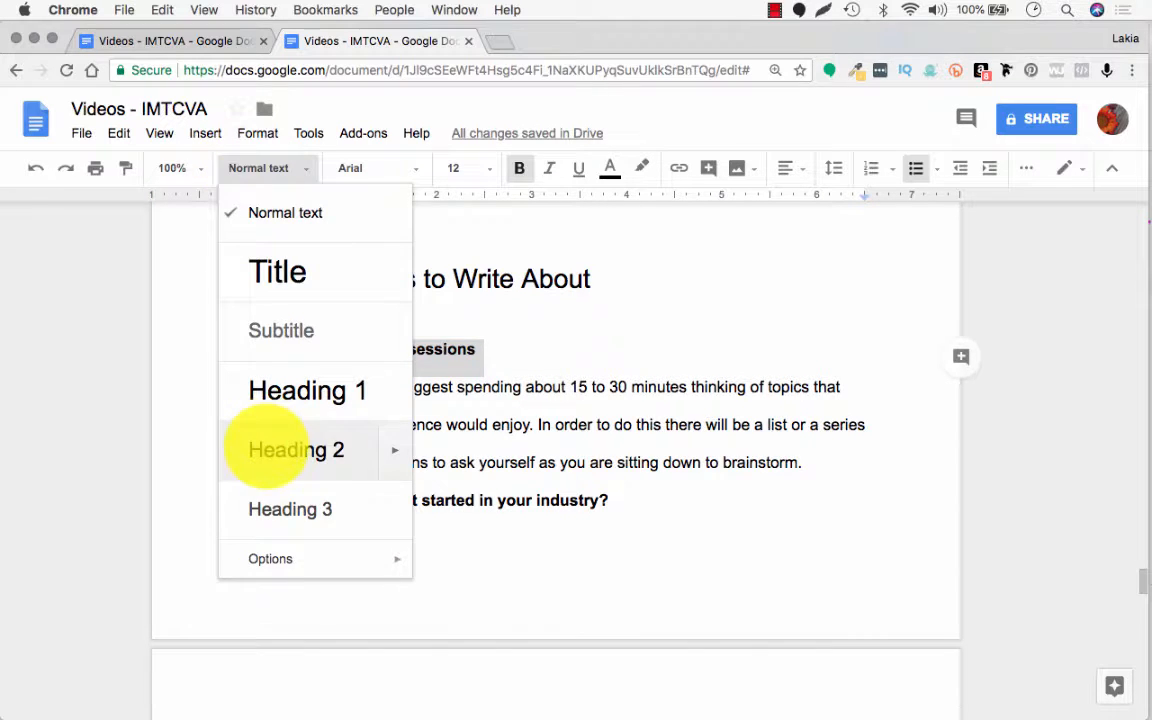
{"action": "left_click", "coordinate": [267, 447]}
{"action": "left_click", "coordinate": [420, 425]}
Apply the Heading 2 style to the bullet "How did you get started in your industry?"
{"action": "scroll", "coordinate": [419, 437], "scroll_direction": "down", "scroll_amount": 5}
{"action": "left_click", "coordinate": [411, 470]}
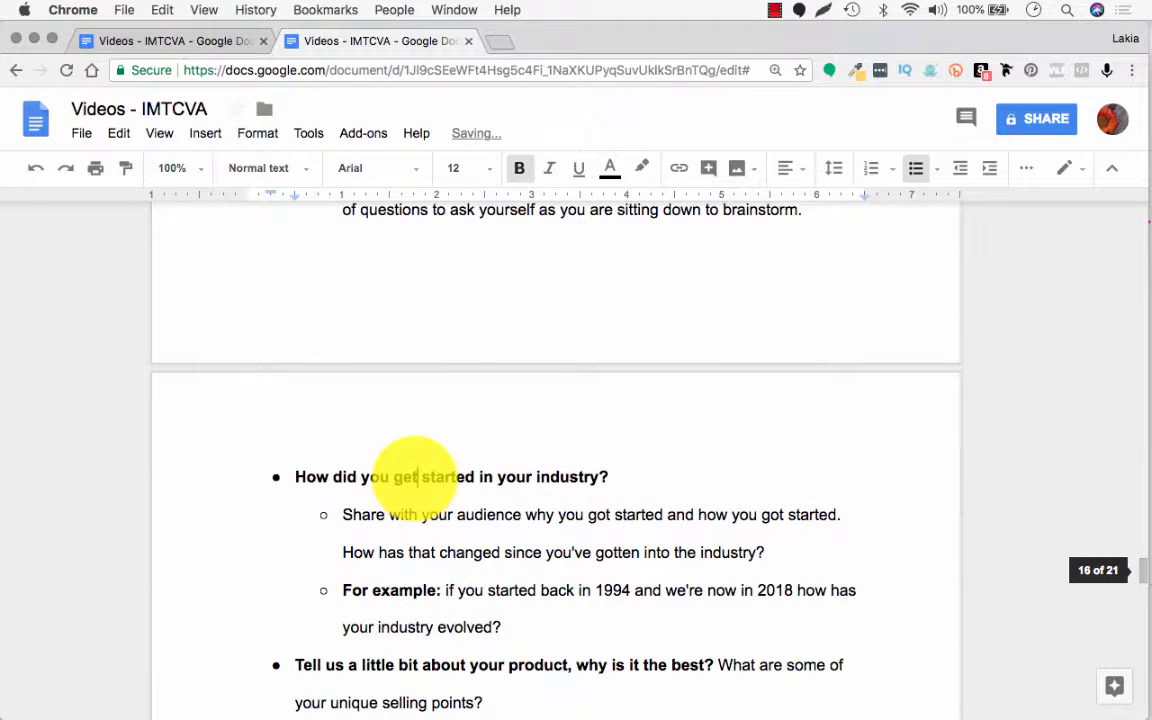
{"action": "triple_click", "coordinate": [413, 470]}
{"action": "left_click", "coordinate": [262, 168]}
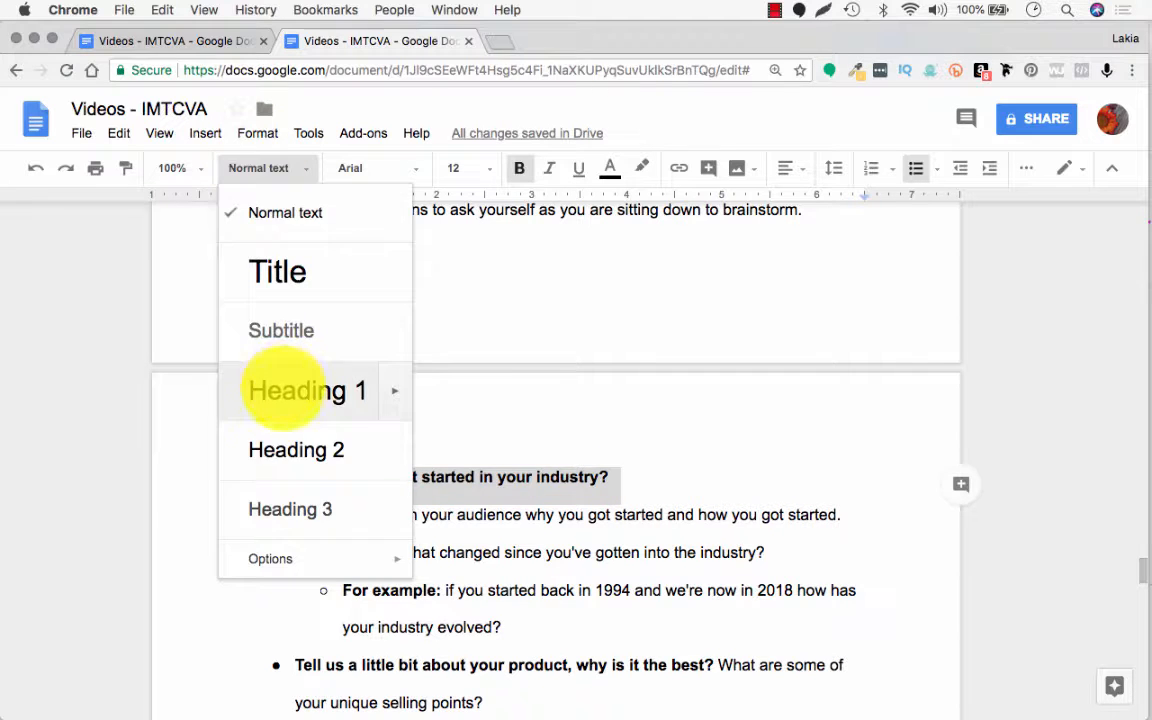
{"action": "left_click", "coordinate": [288, 450]}
{"action": "left_click", "coordinate": [424, 488]}
Apply the Heading 2 style to the bullet starting with "Tell us a little bit about your product, why is it the best?"
{"action": "scroll", "coordinate": [432, 510], "scroll_direction": "down", "scroll_amount": 4}
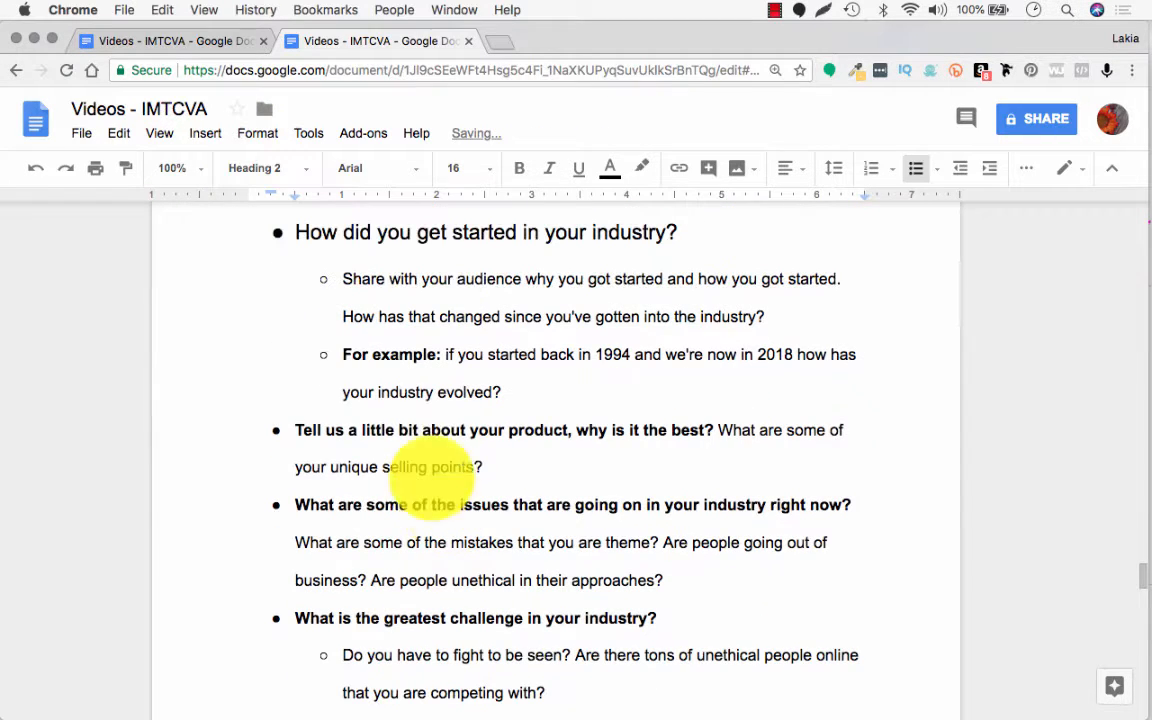
{"action": "left_click", "coordinate": [422, 430]}
{"action": "left_click_drag", "start_coordinate": [713, 432], "coordinate": [298, 431]}
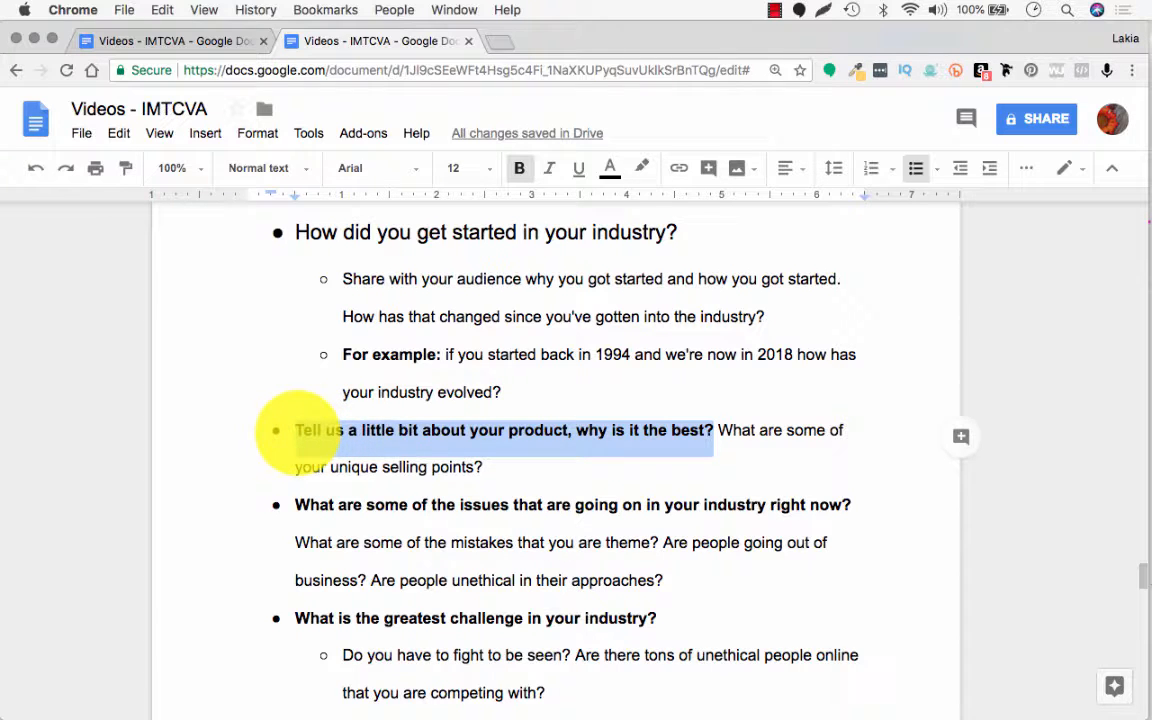
{"action": "left_click", "coordinate": [286, 168]}
{"action": "left_click", "coordinate": [300, 446]}
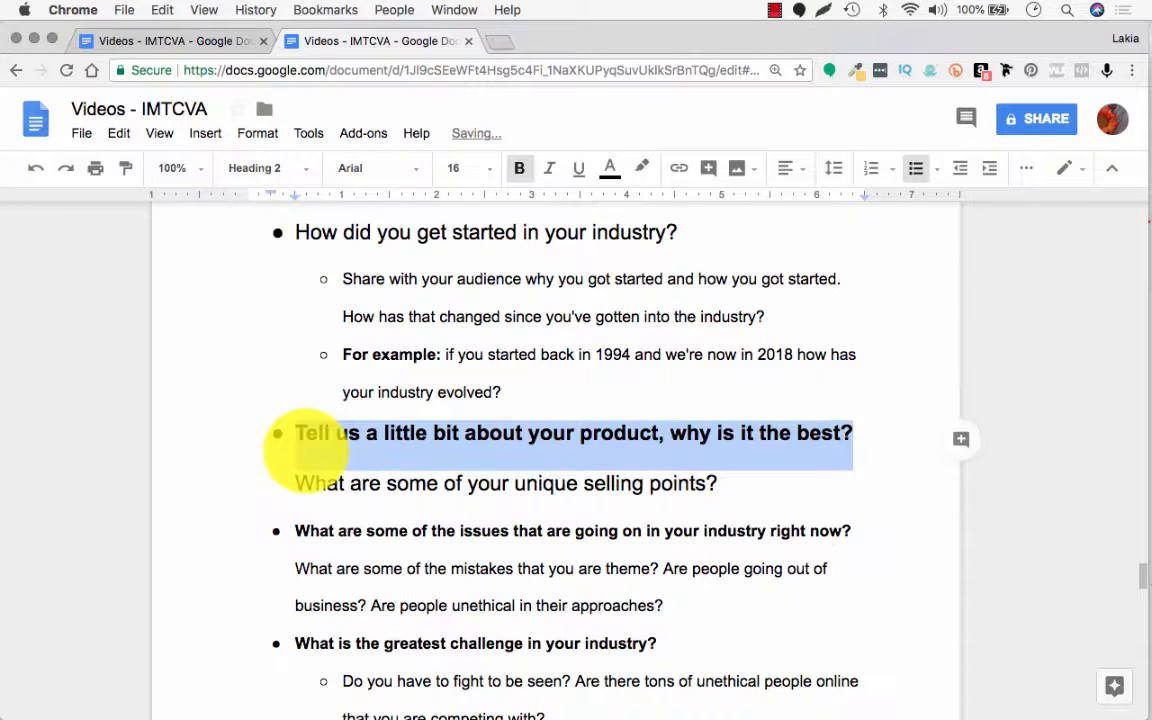
Turn the line "What are some of your unique selling points?" into an indented sub-bullet under the "Tell us a little bit about your product" bullet
{"action": "left_click", "coordinate": [511, 482]}
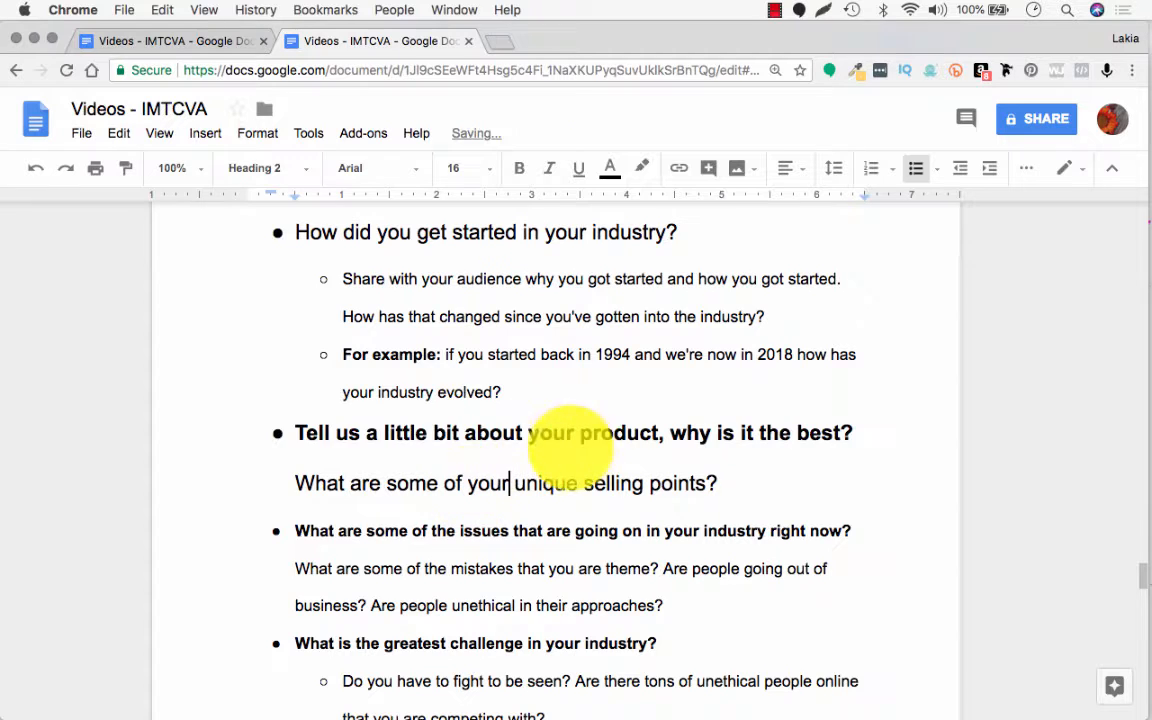
{"action": "left_click_drag", "start_coordinate": [308, 442], "coordinate": [737, 435]}
{"action": "left_click", "coordinate": [691, 488]}
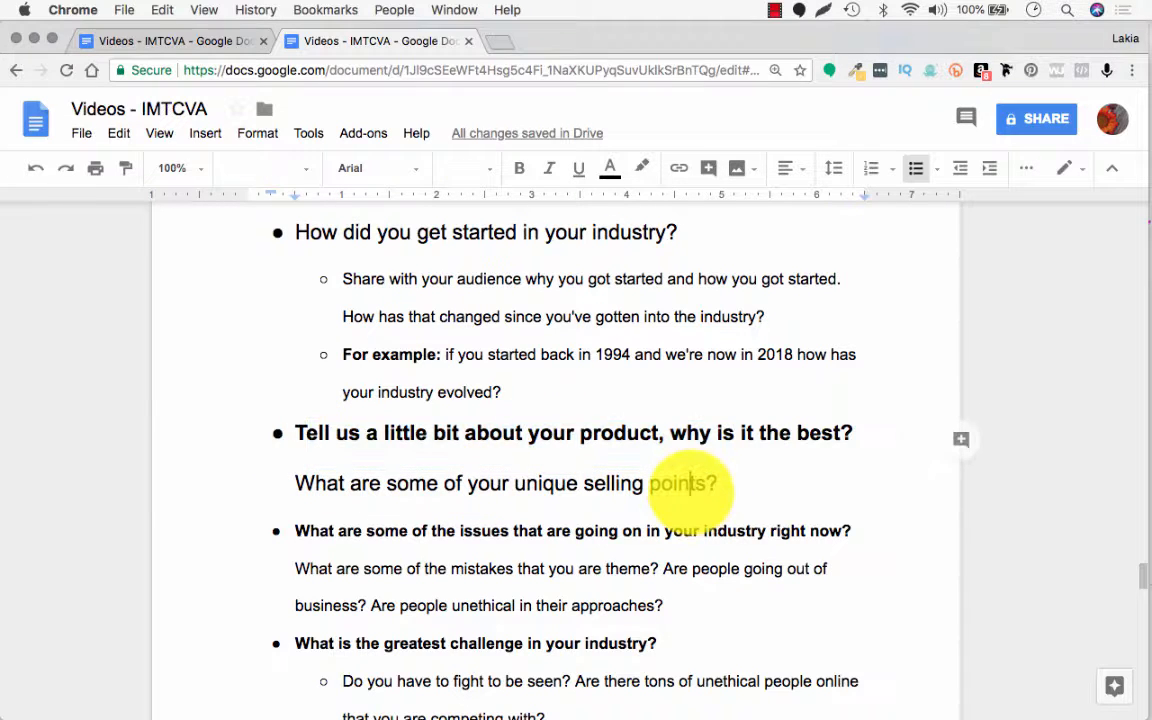
{"action": "left_click_drag", "start_coordinate": [746, 482], "coordinate": [268, 483]}
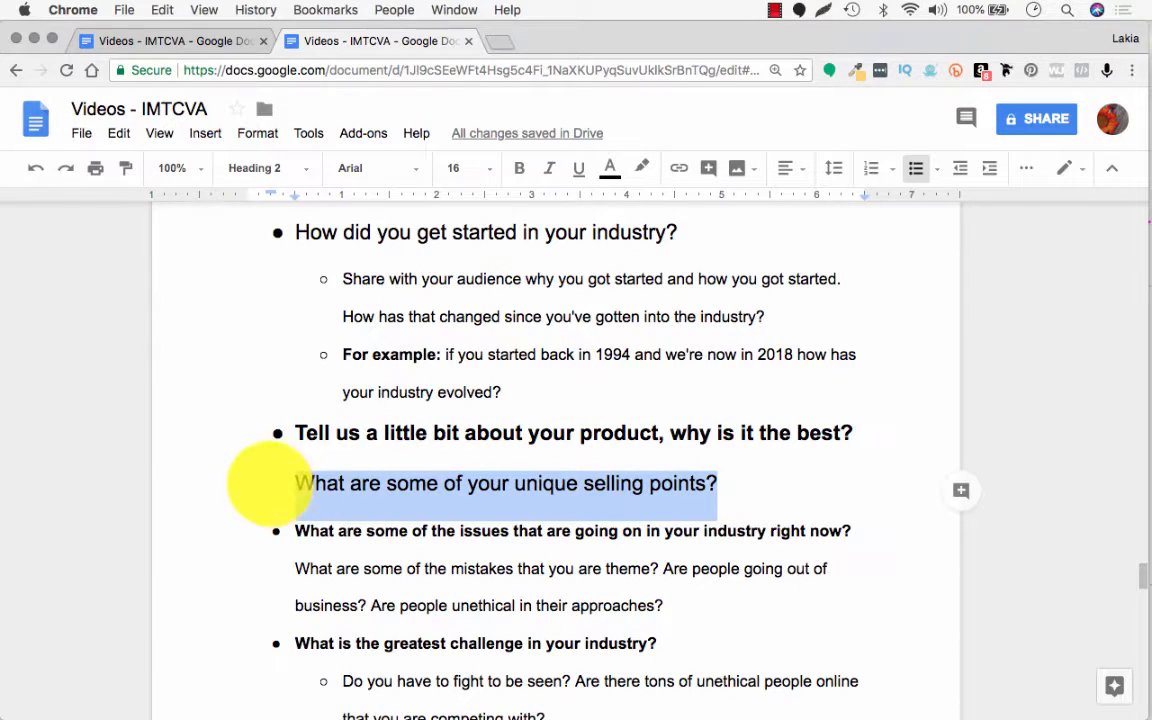
{"action": "left_click", "coordinate": [297, 483]}
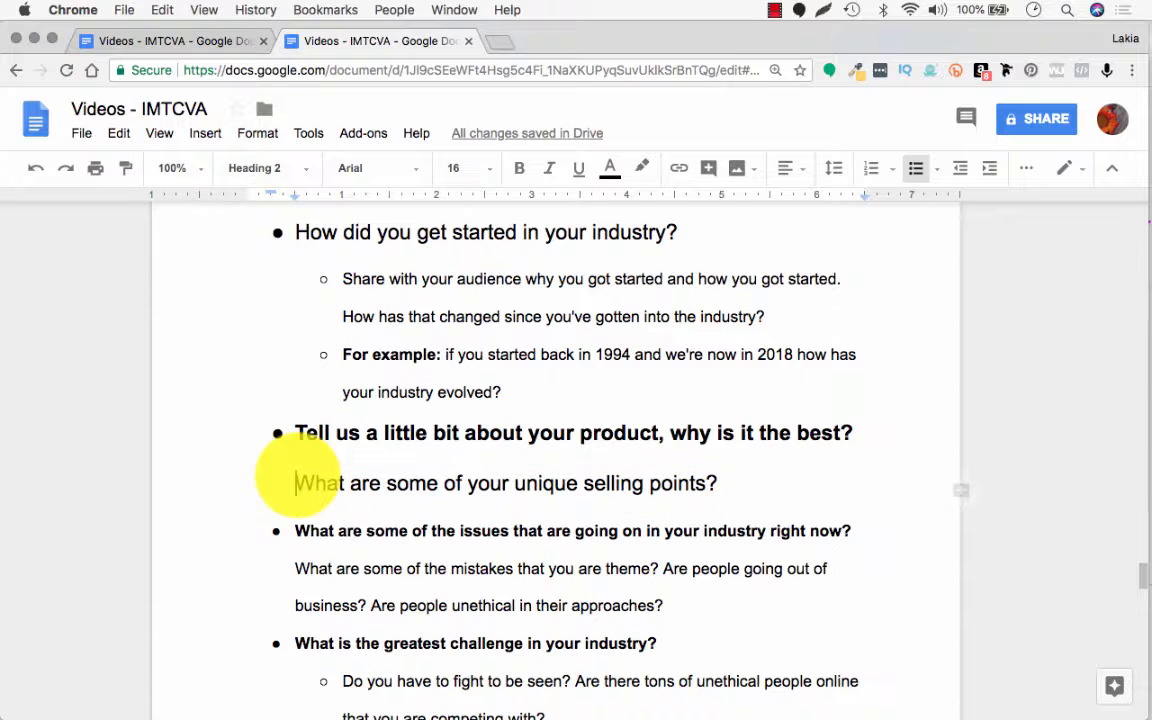
{"action": "key", "text": "BackSpace"}
{"action": "key", "text": "Return"}
{"action": "key", "text": "Tab"}
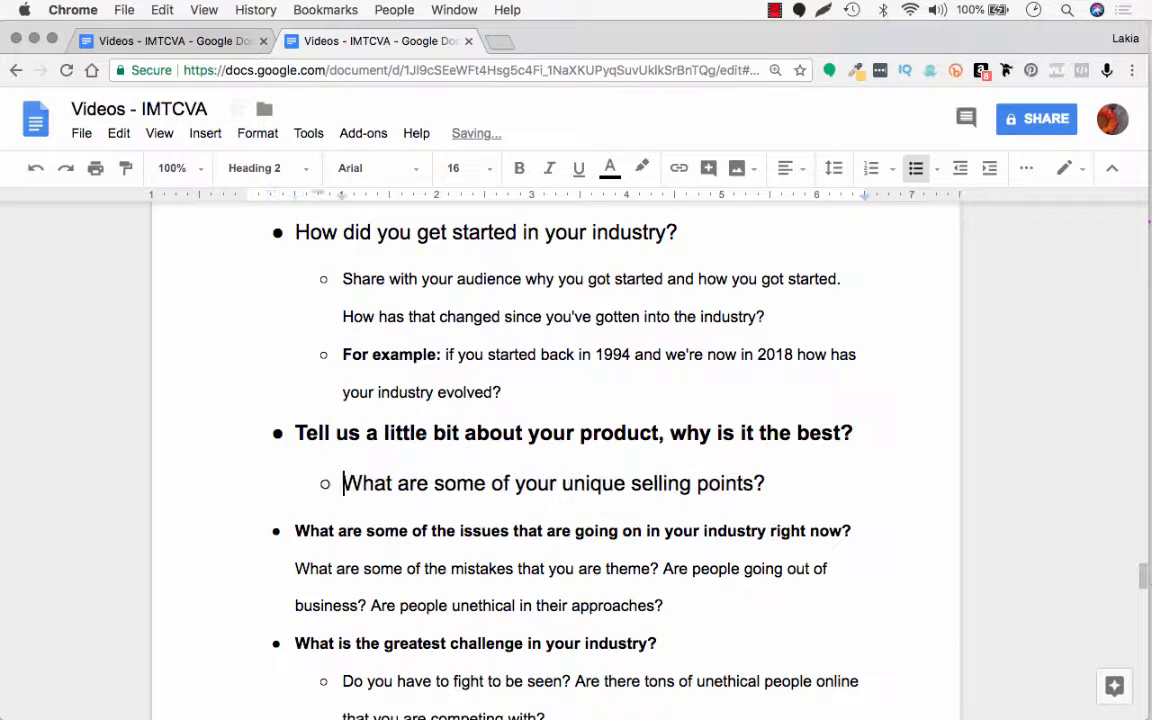
Set the sub-bullet "What are some of your unique selling points?" to the Normal text style
{"action": "triple_click", "coordinate": [366, 478]}
{"action": "left_click", "coordinate": [263, 168]}
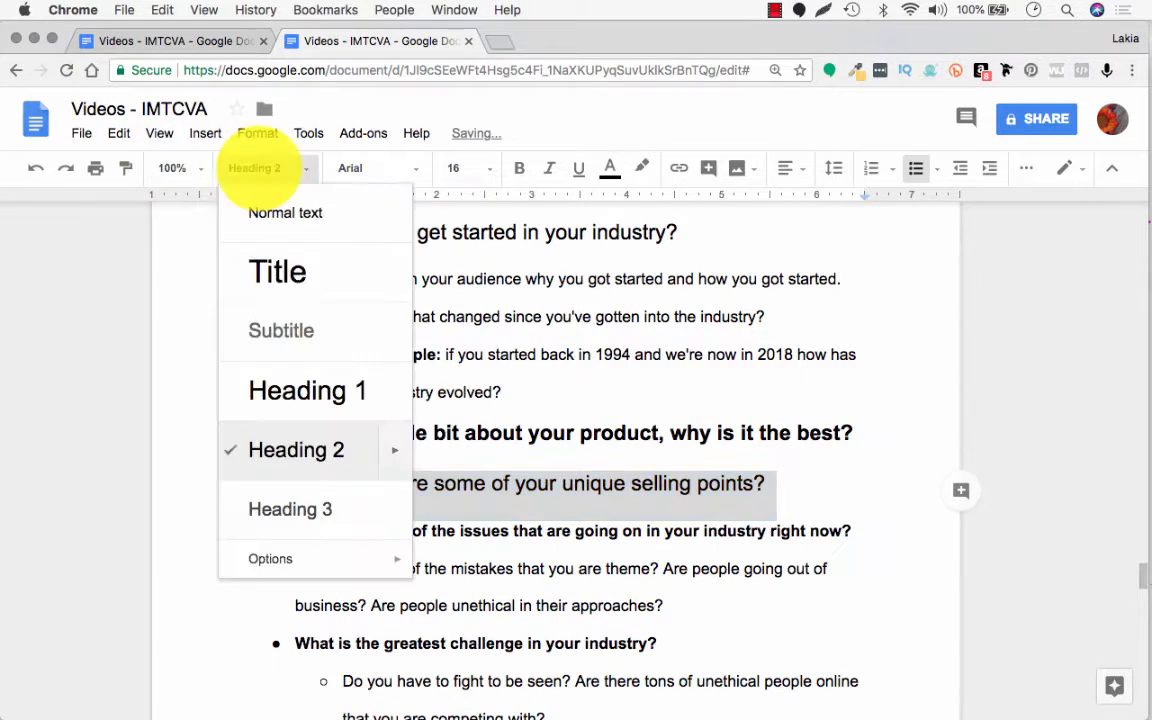
{"action": "left_click", "coordinate": [272, 213]}
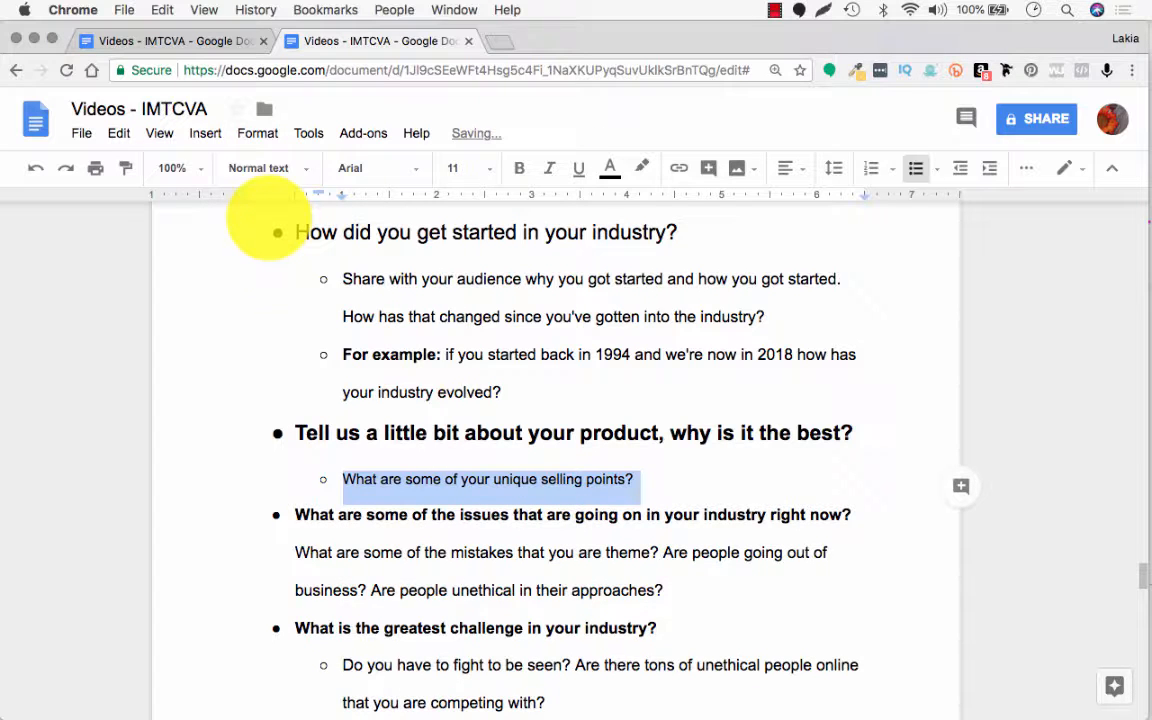
{"action": "left_click", "coordinate": [425, 431]}
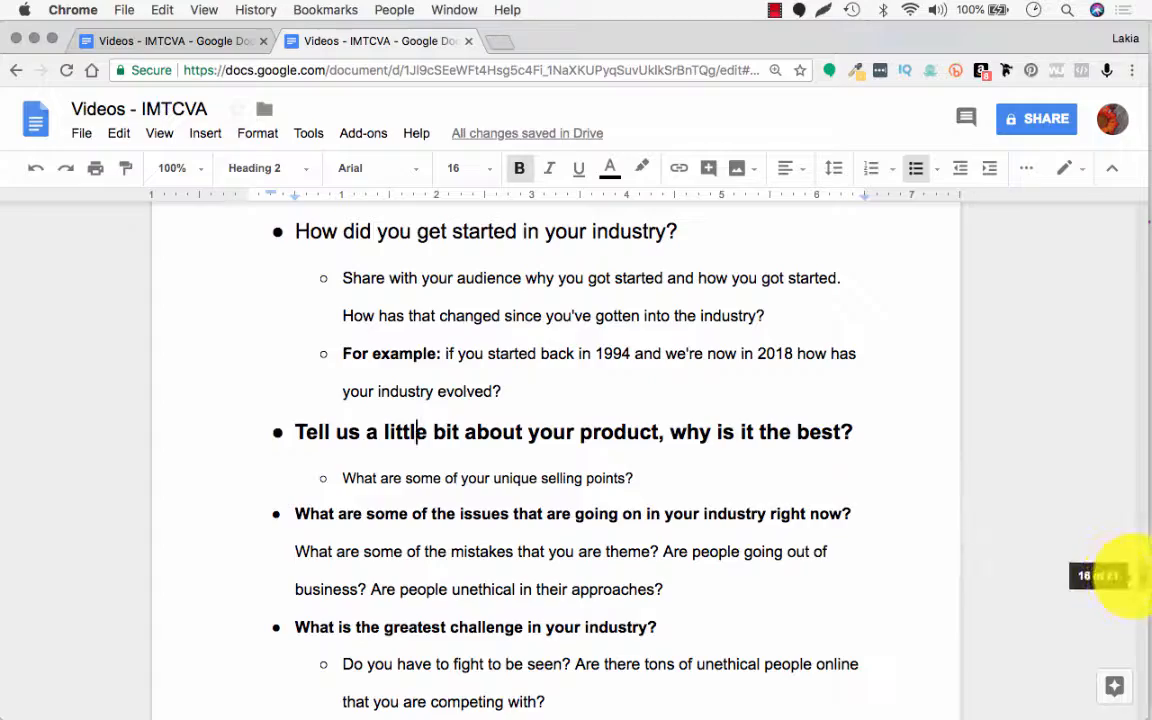
Update the table of contents on page 2 to include the newly styled headings
{"action": "left_click_drag", "start_coordinate": [1140, 576], "coordinate": [1140, 215]}
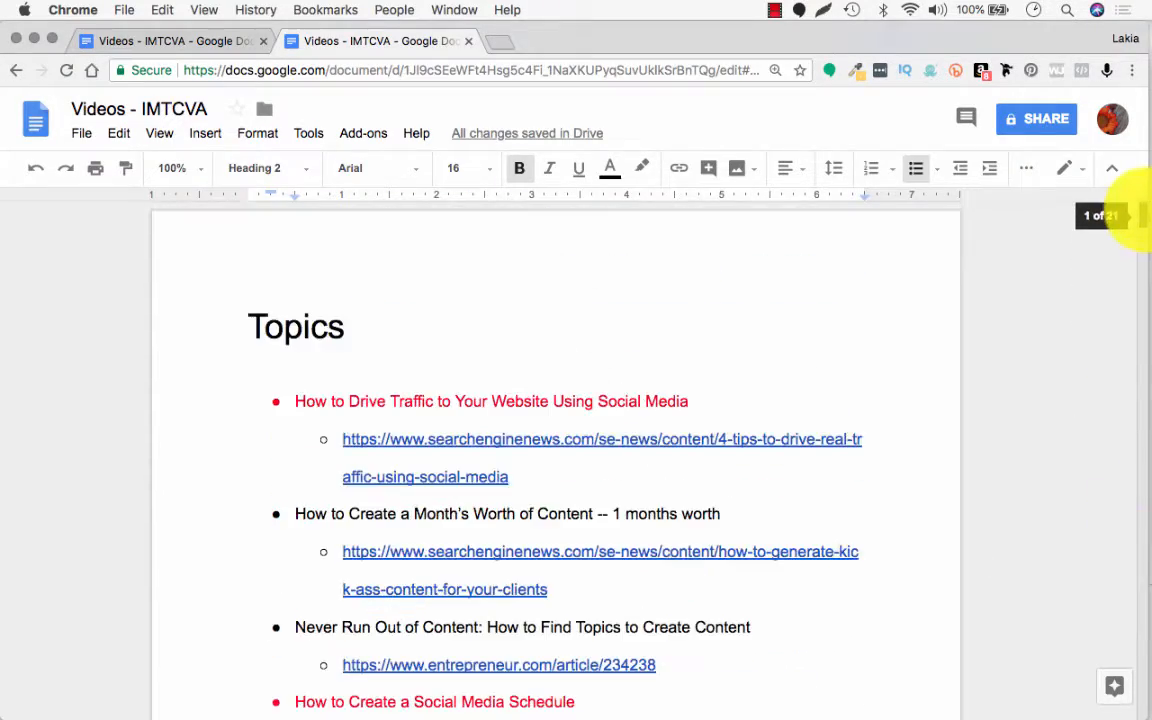
{"action": "scroll", "coordinate": [812, 450], "scroll_direction": "down", "scroll_amount": 15}
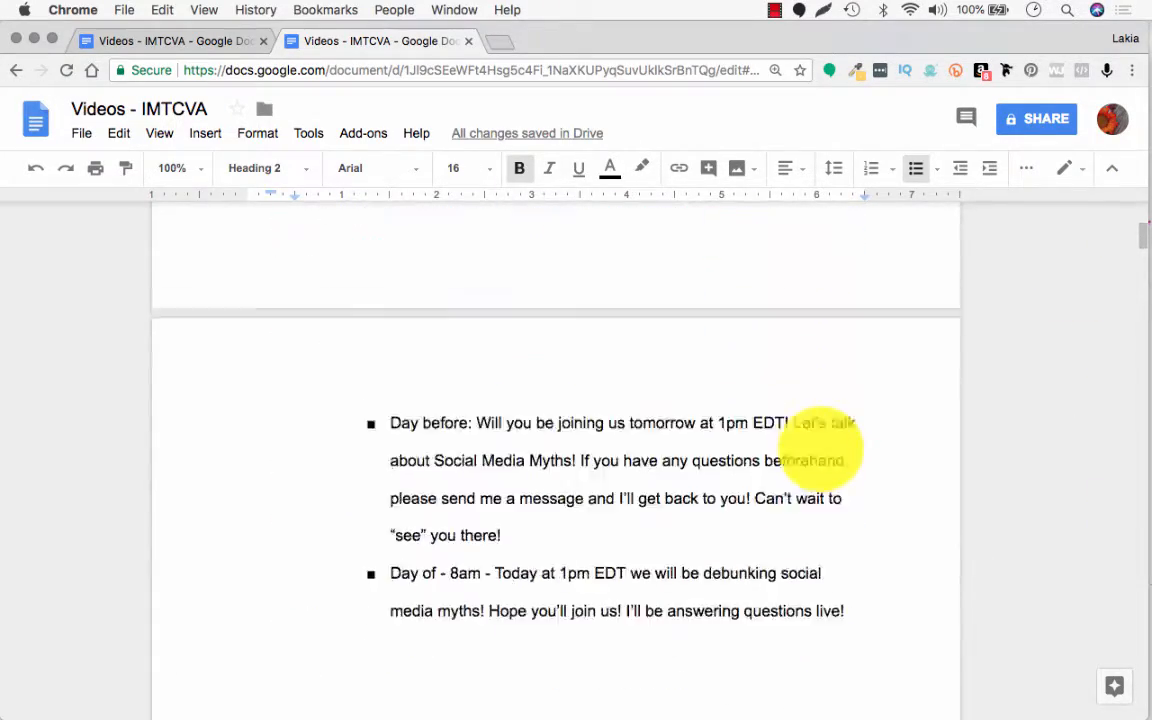
{"action": "scroll", "coordinate": [822, 450], "scroll_direction": "down", "scroll_amount": 5}
{"action": "left_click", "coordinate": [322, 399]}
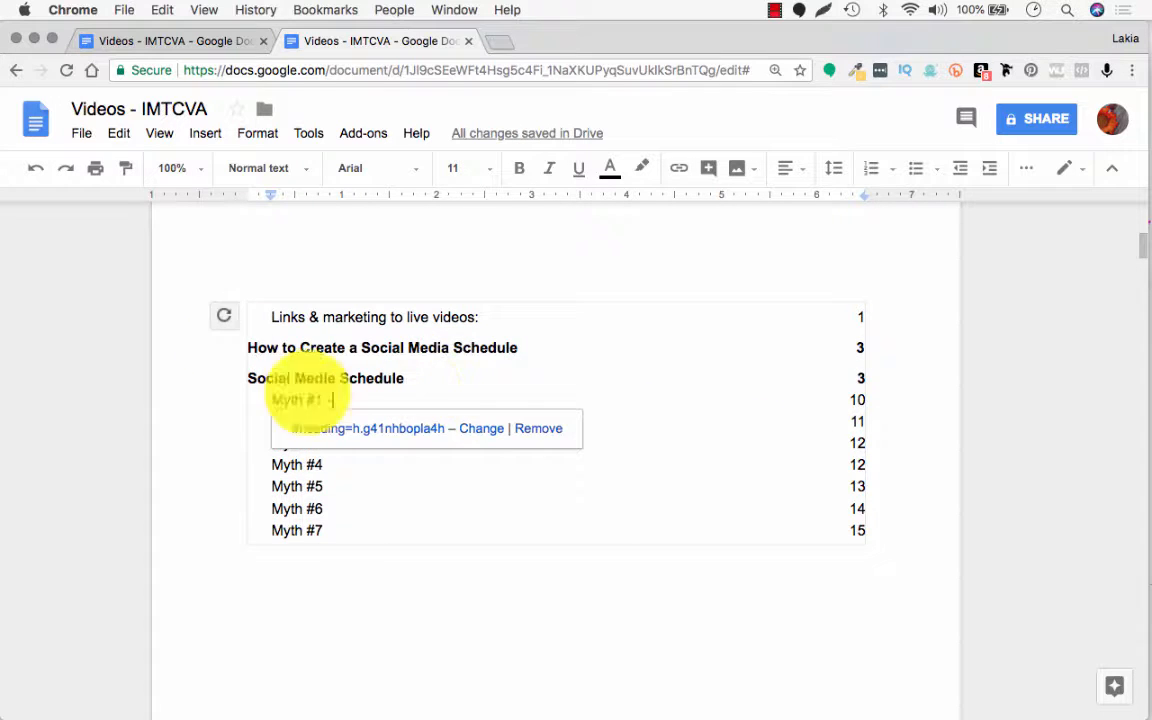
{"action": "left_click", "coordinate": [298, 560]}
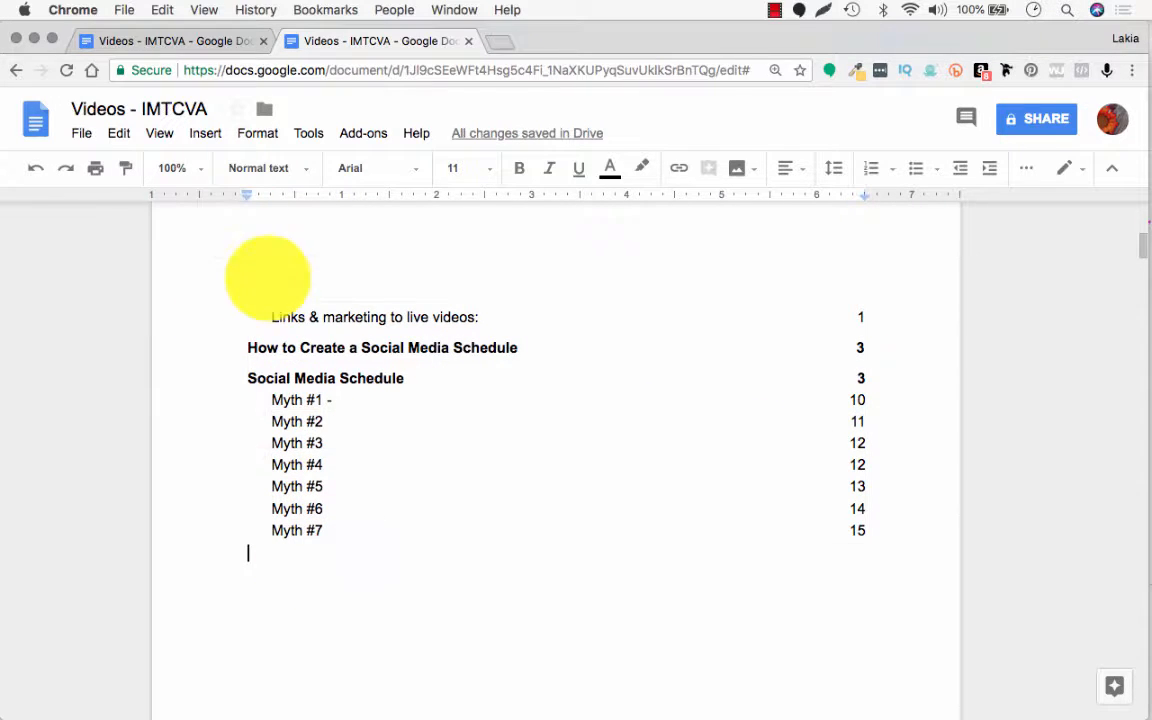
{"action": "left_click", "coordinate": [278, 398]}
{"action": "left_click", "coordinate": [222, 313]}
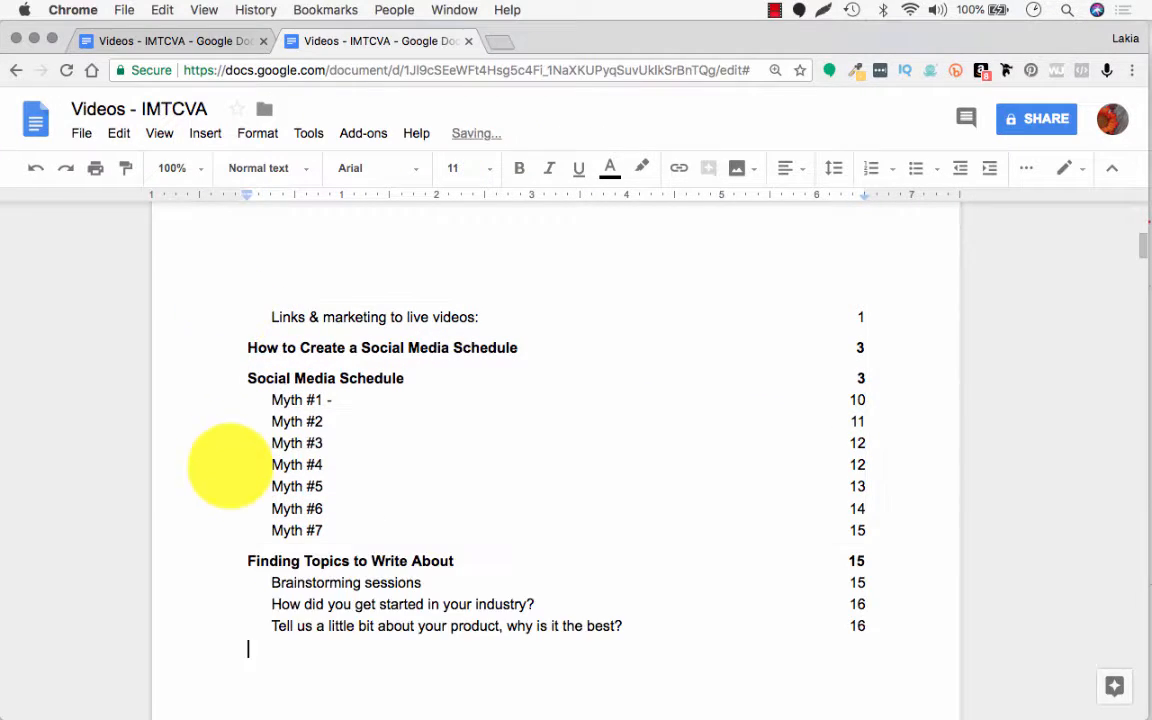
Try inserting a second table of contents with page numbers below the existing one, and undo the insertion
{"action": "scroll", "coordinate": [229, 465], "scroll_direction": "down", "scroll_amount": 2}
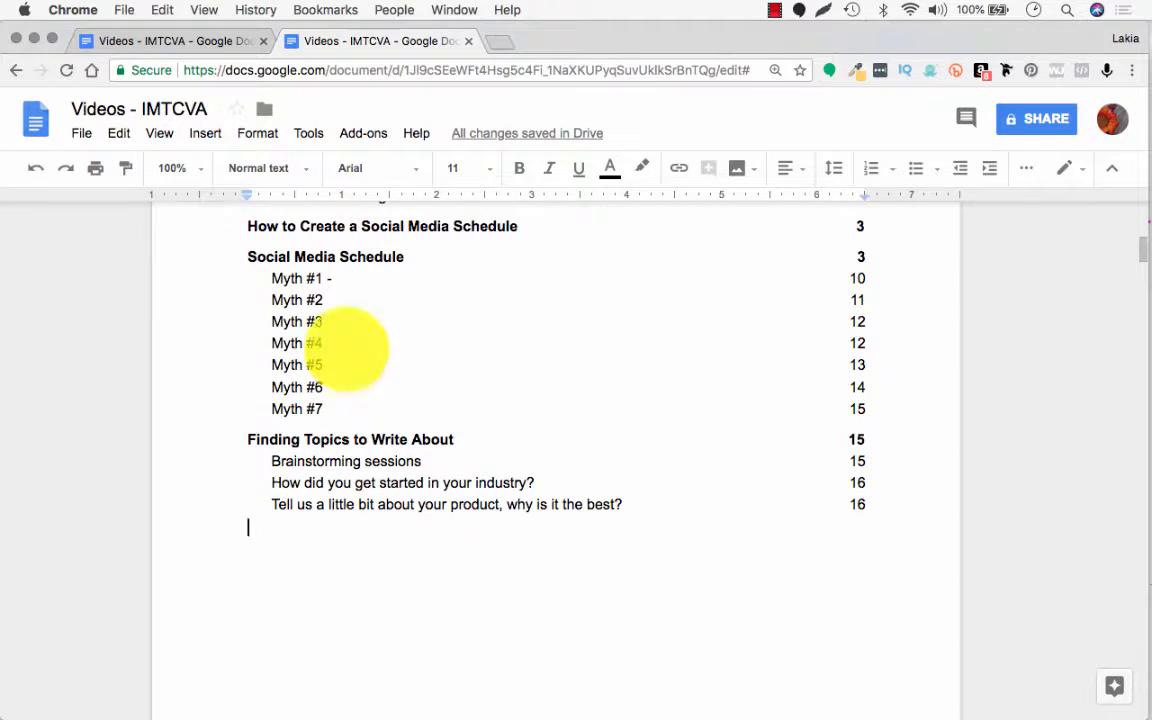
{"action": "key", "text": "Return"}
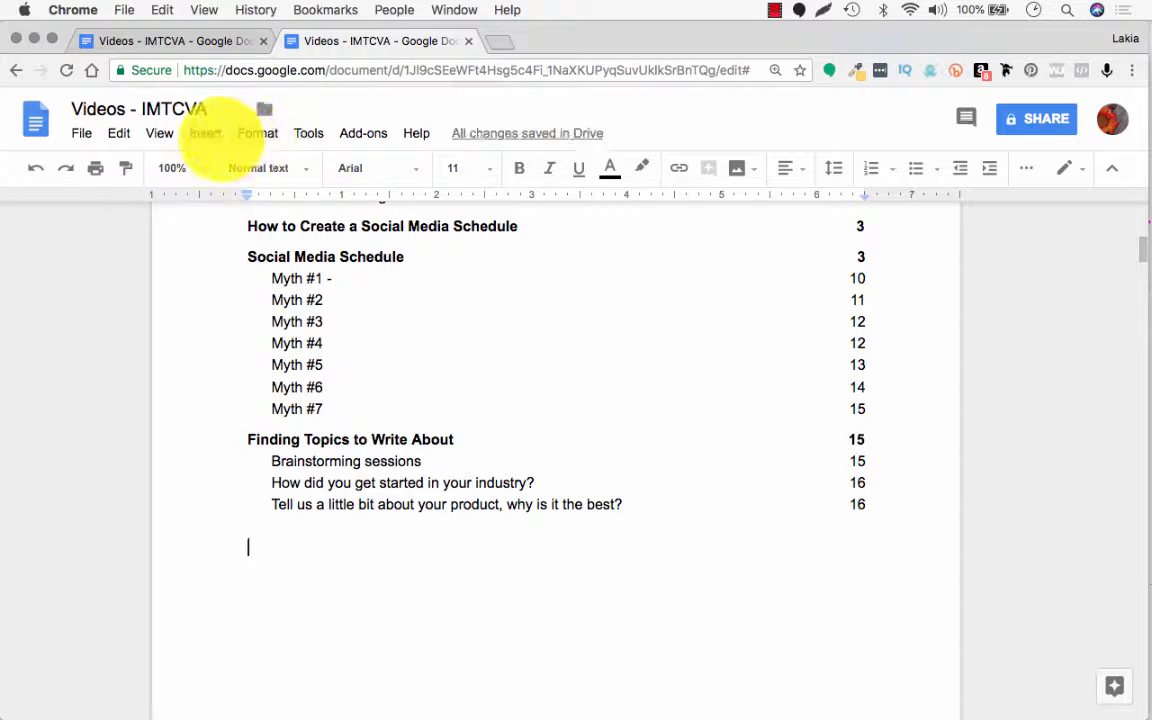
{"action": "left_click", "coordinate": [205, 133]}
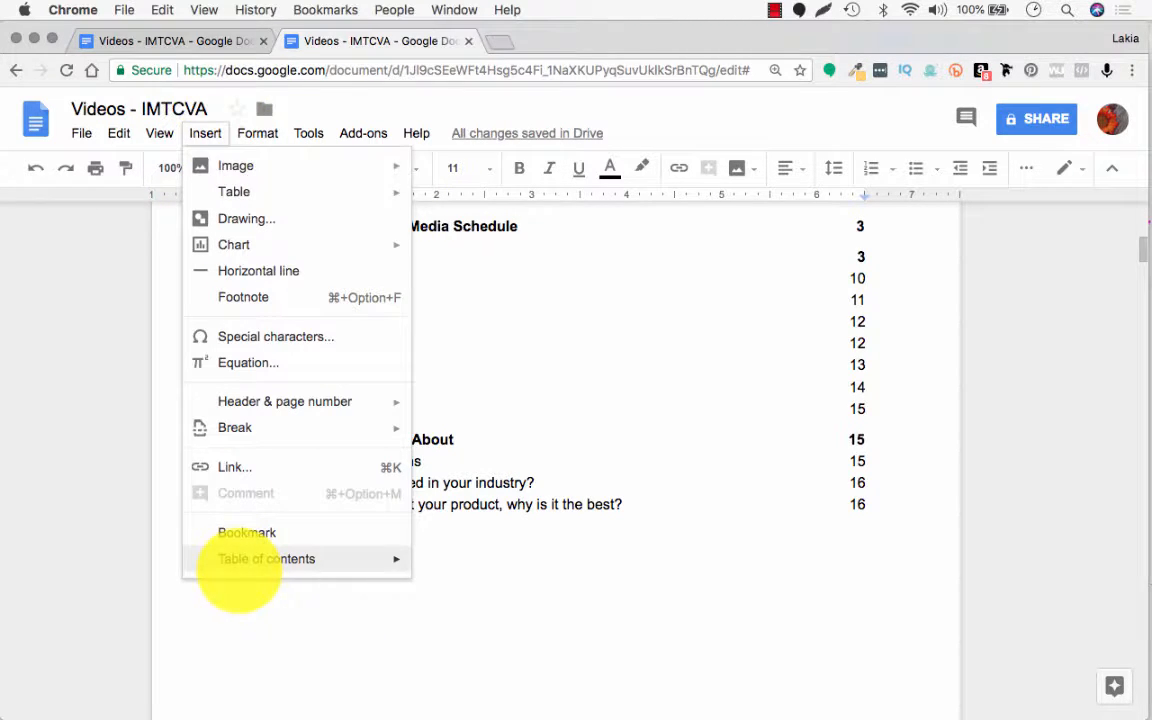
{"action": "mouse_move", "coordinate": [237, 566]}
{"action": "left_click", "coordinate": [440, 590]}
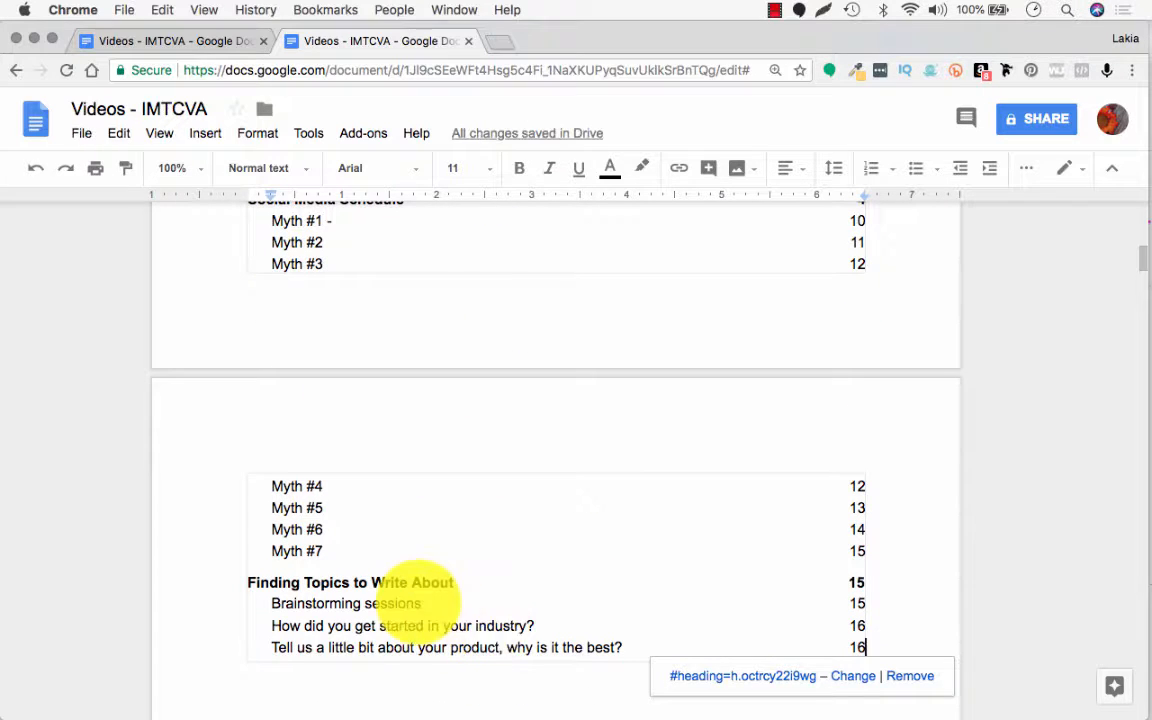
{"action": "scroll", "coordinate": [411, 596], "scroll_direction": "down", "scroll_amount": 4}
{"action": "left_click", "coordinate": [348, 527]}
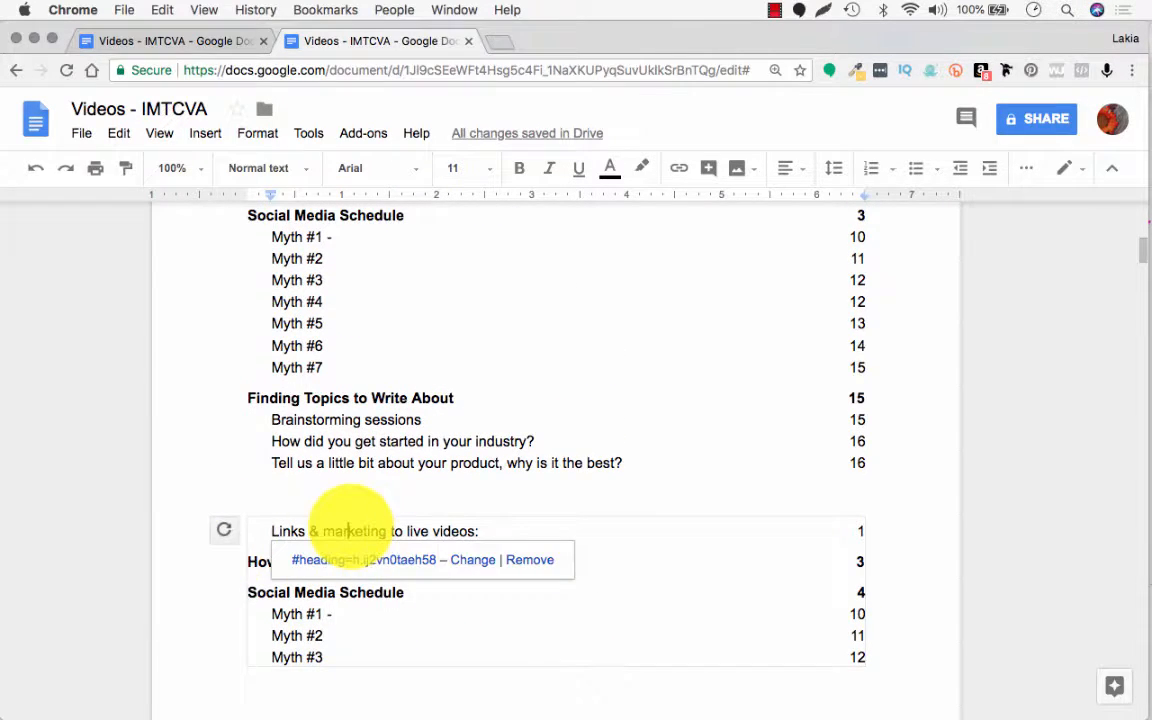
{"action": "scroll", "coordinate": [347, 520], "scroll_direction": "down", "scroll_amount": 2}
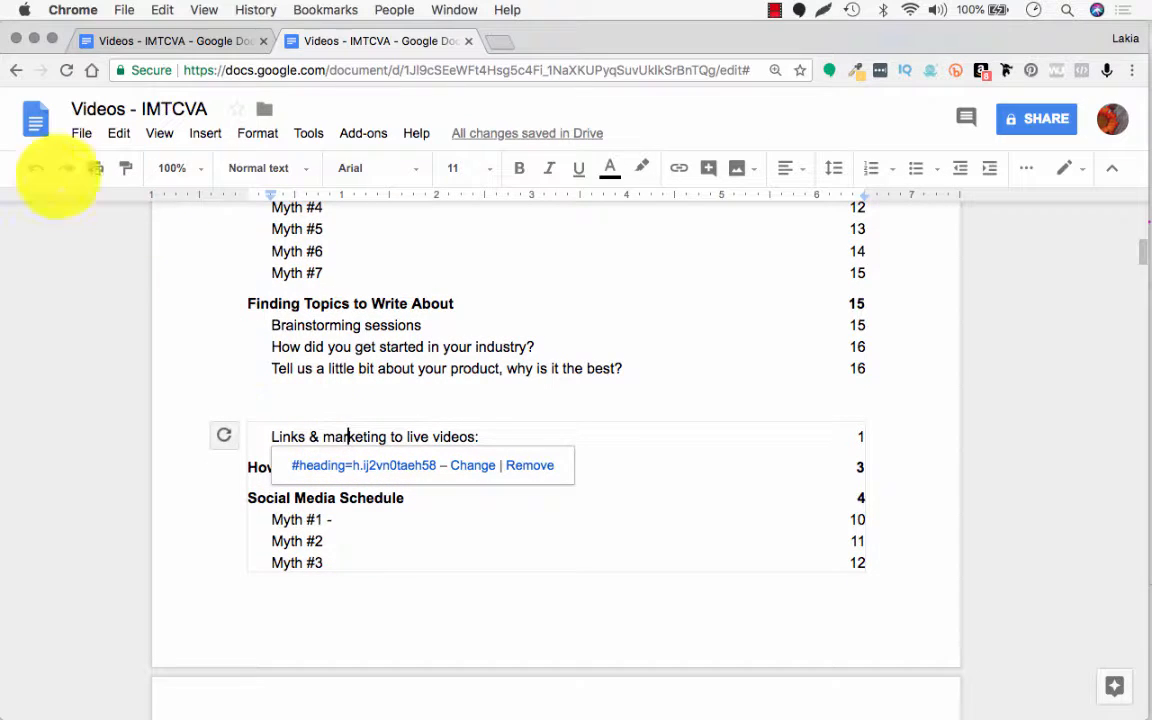
{"action": "left_click", "coordinate": [35, 168]}
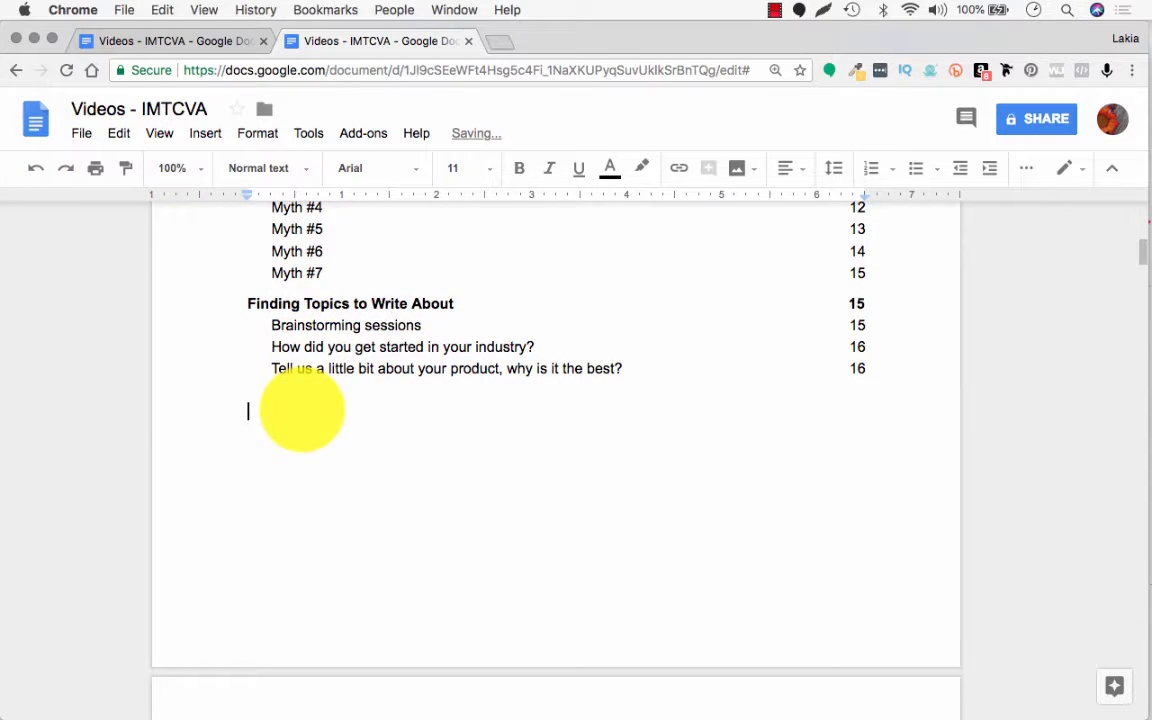
Follow the "Myth #7" link in the table of contents to its section, and return to the table of contents
{"action": "scroll", "coordinate": [301, 407], "scroll_direction": "up", "scroll_amount": 4}
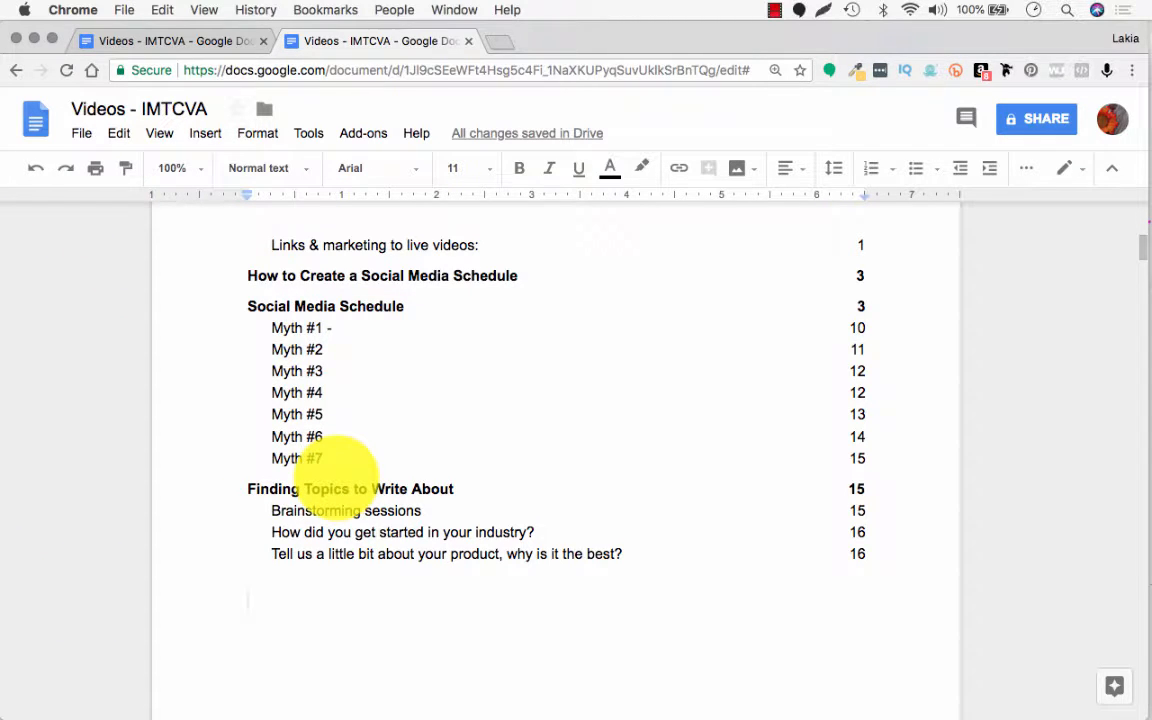
{"action": "left_click", "coordinate": [306, 466]}
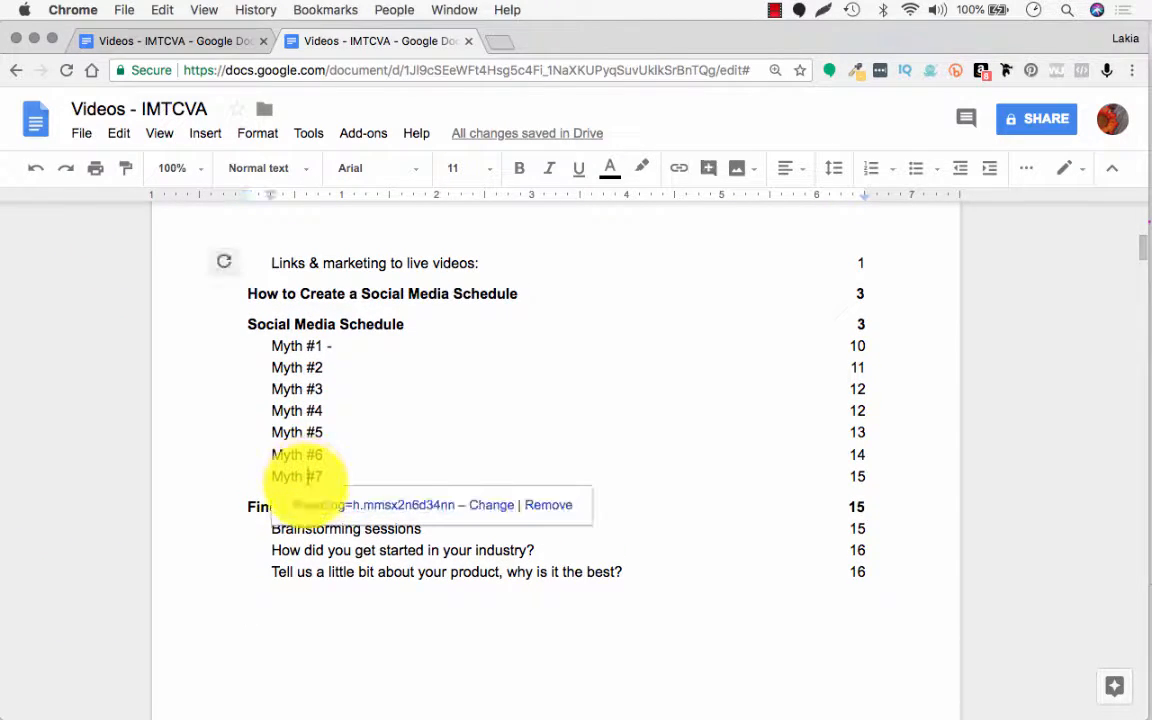
{"action": "left_click", "coordinate": [306, 502]}
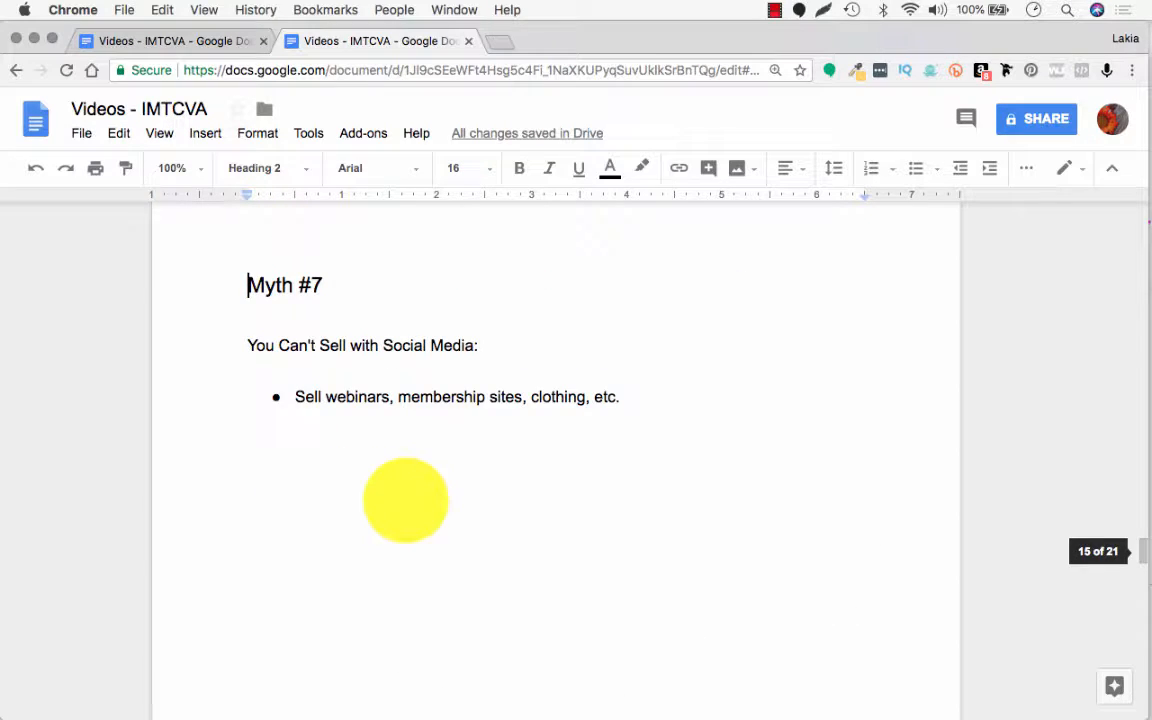
{"action": "scroll", "coordinate": [405, 500], "scroll_direction": "up", "scroll_amount": 20}
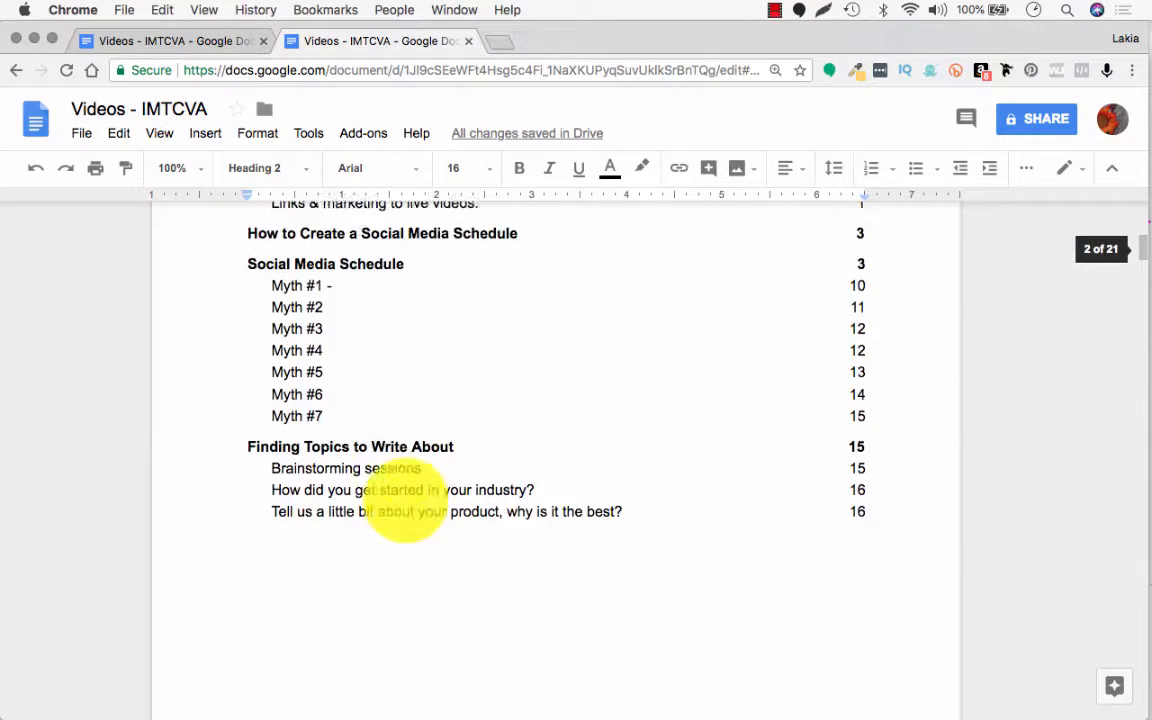
{"action": "scroll", "coordinate": [405, 497], "scroll_direction": "up", "scroll_amount": 3}
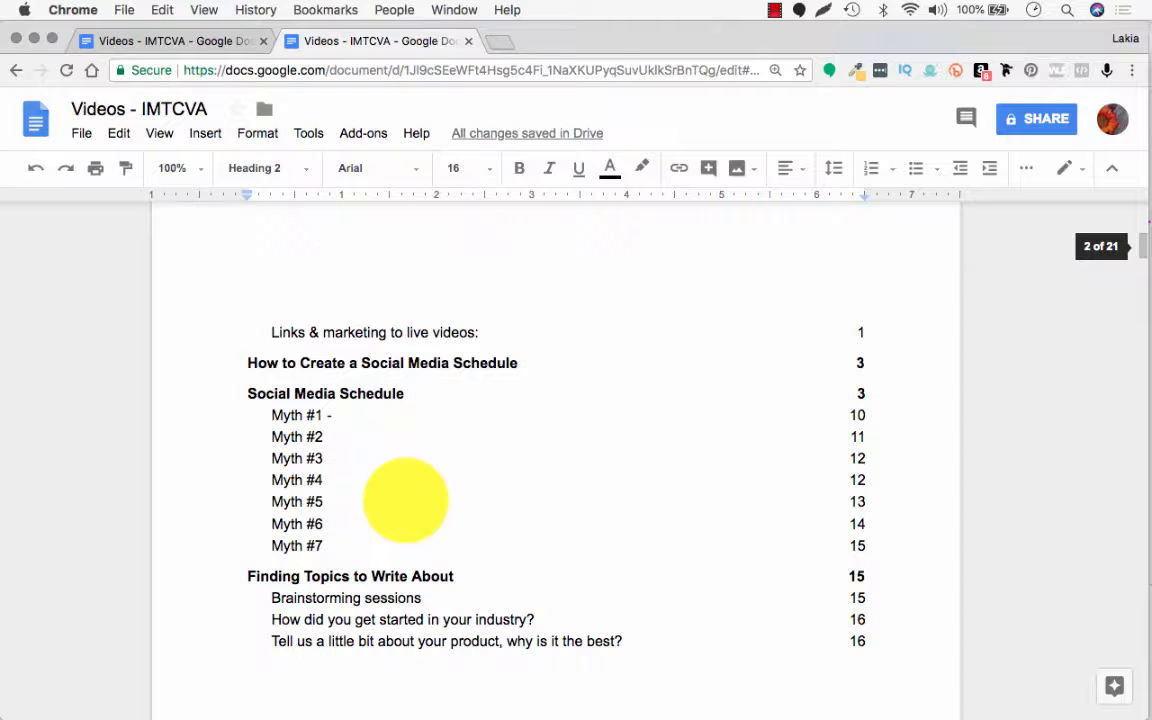
Show the document outline beside the page
{"action": "left_click", "coordinate": [110, 277]}
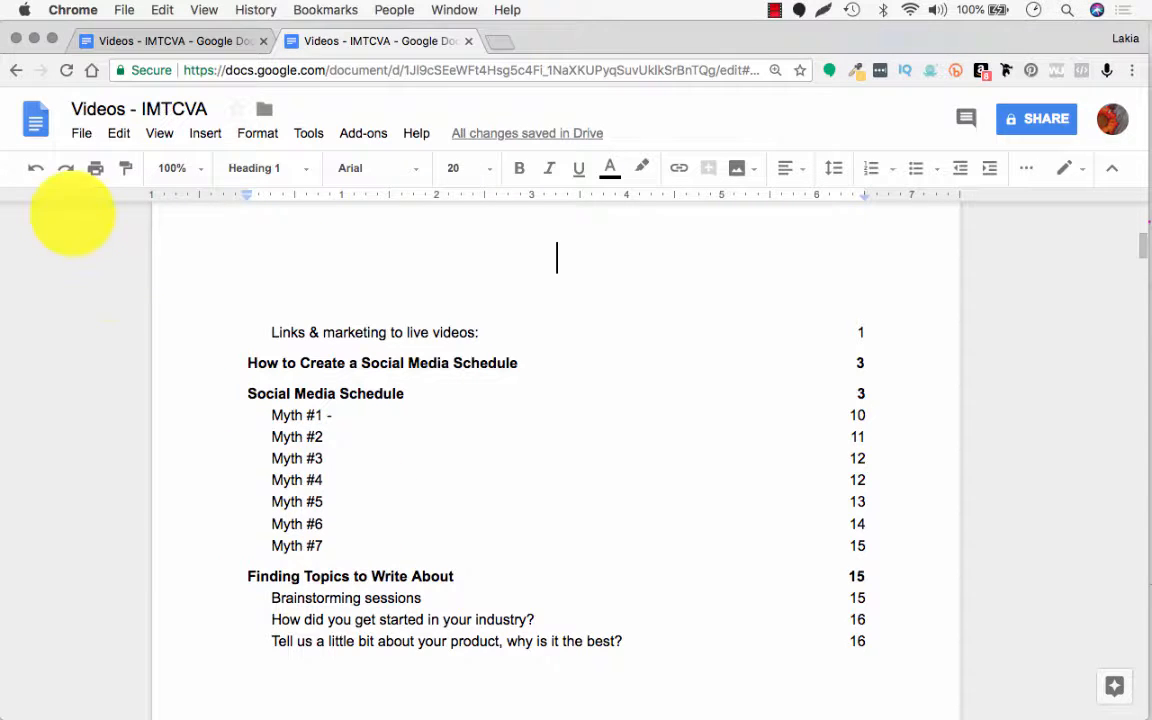
{"action": "left_click", "coordinate": [160, 132]}
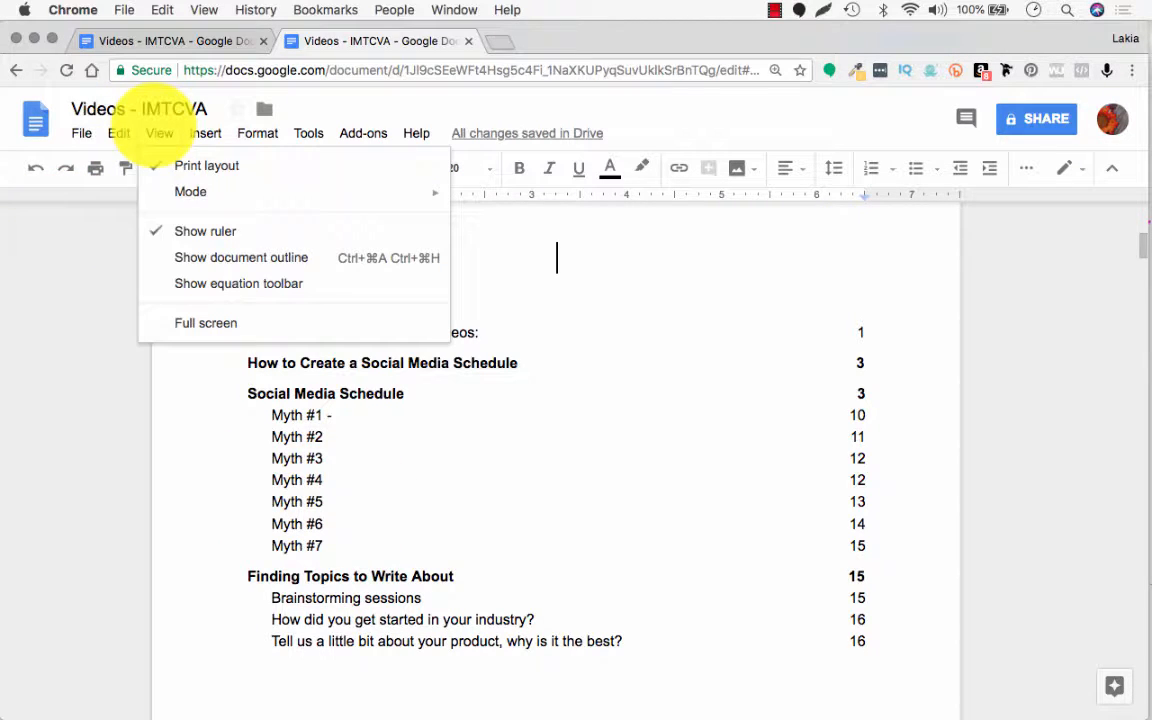
{"action": "left_click", "coordinate": [175, 256]}
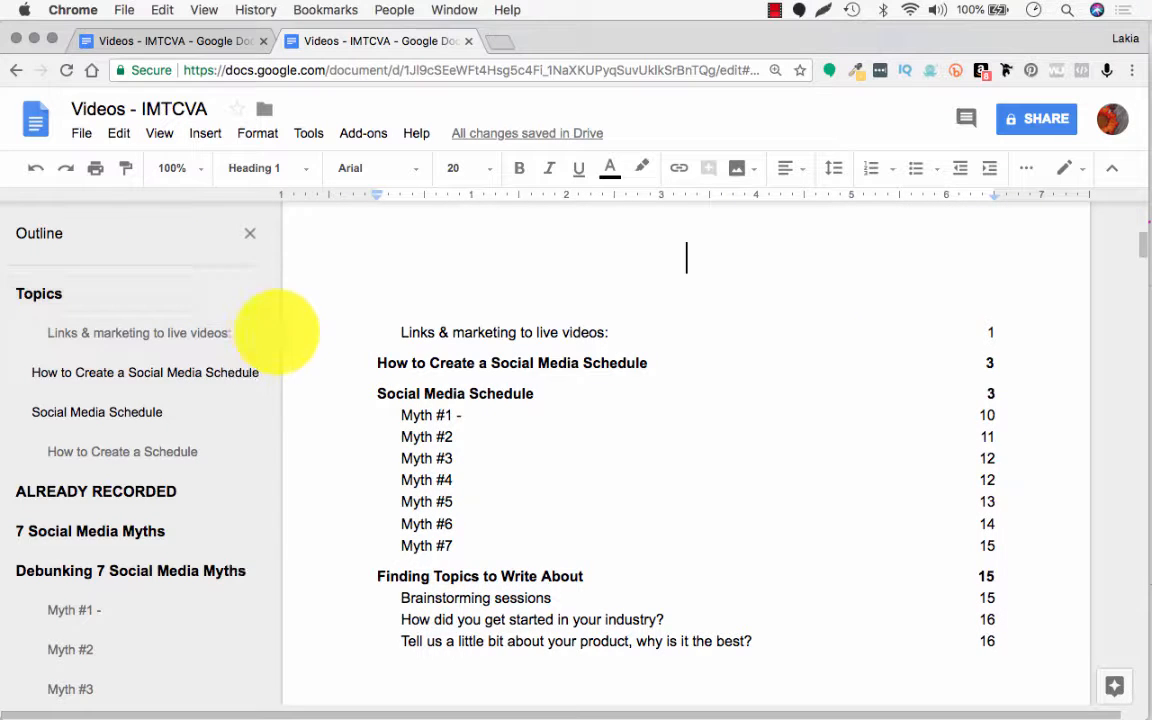
Jump to the "Myth #7" heading from its table of contents entry with the outline open
{"action": "left_click", "coordinate": [290, 333]}
{"action": "scroll", "coordinate": [425, 460], "scroll_direction": "down", "scroll_amount": 2}
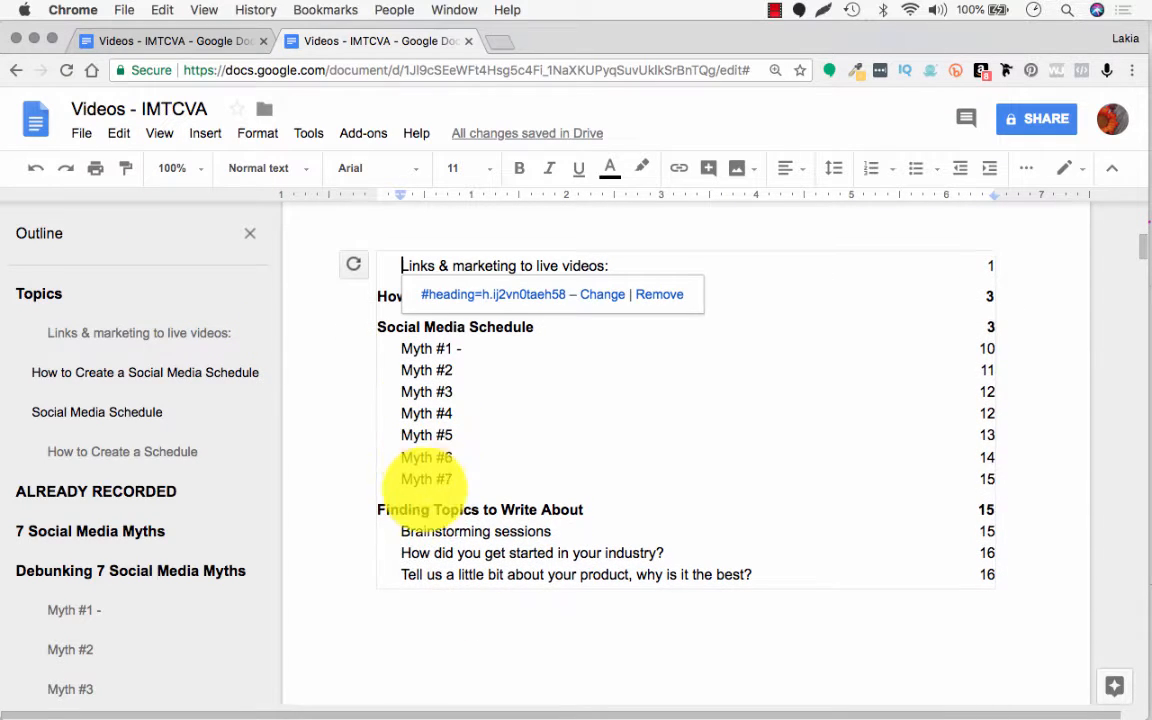
{"action": "left_click", "coordinate": [420, 476]}
{"action": "left_click", "coordinate": [432, 505]}
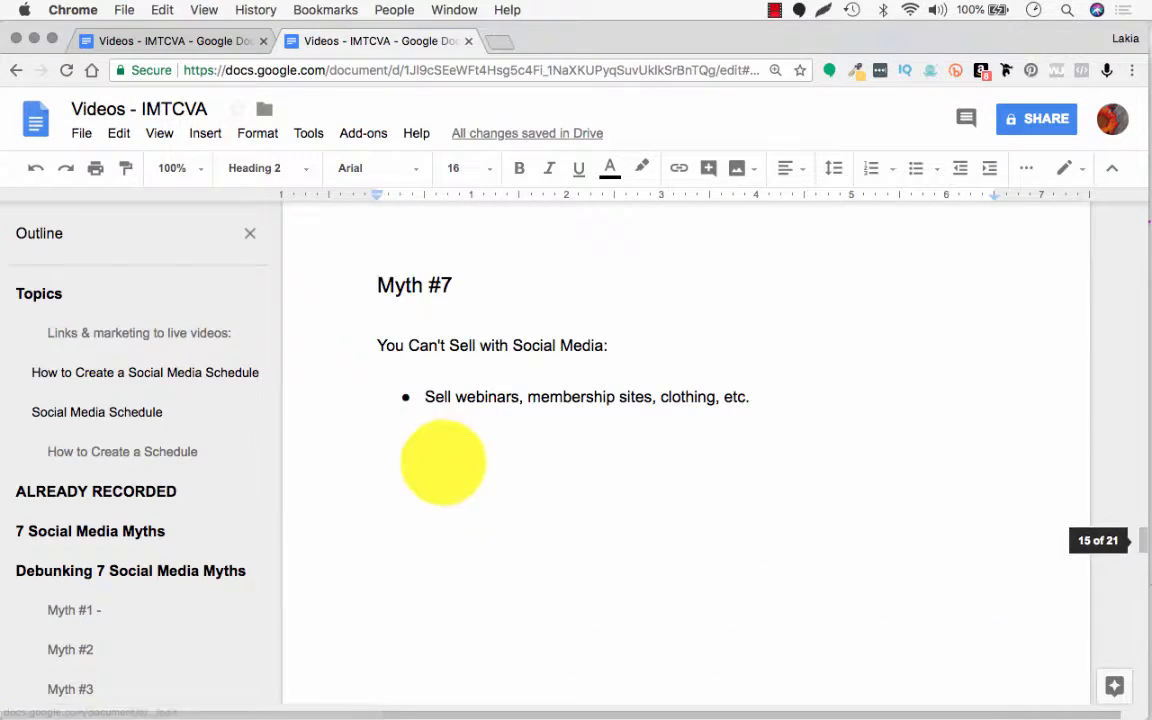
Look through the outline's headings, and jump to the "ALREADY RECORDED" section to view its "7 Social Media Myths" content
{"action": "scroll", "coordinate": [112, 495], "scroll_direction": "down", "scroll_amount": 3}
{"action": "scroll", "coordinate": [110, 503], "scroll_direction": "down", "scroll_amount": 5}
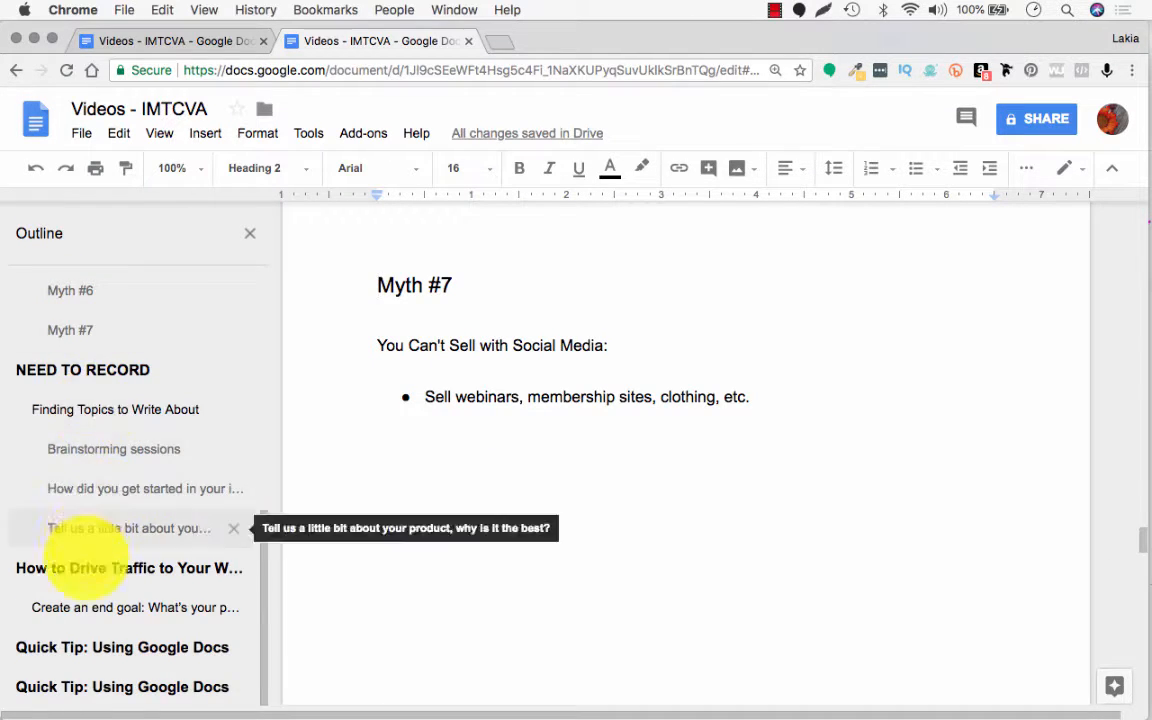
{"action": "scroll", "coordinate": [115, 515], "scroll_direction": "up", "scroll_amount": 10}
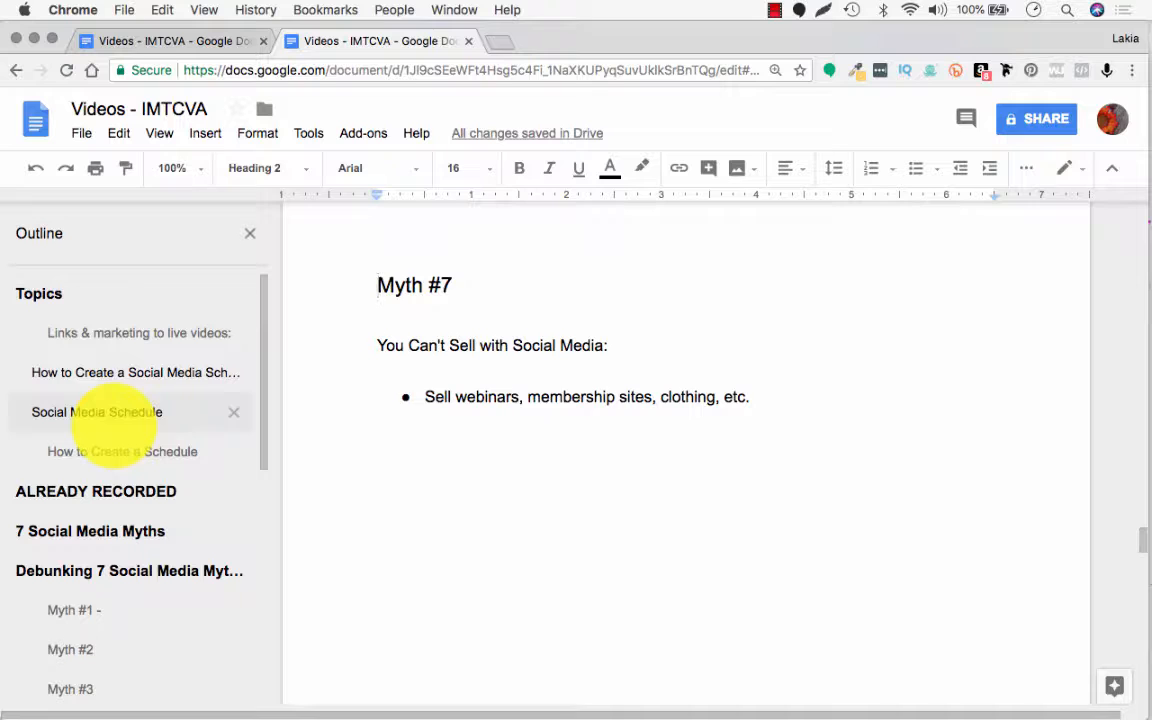
{"action": "left_click", "coordinate": [95, 491]}
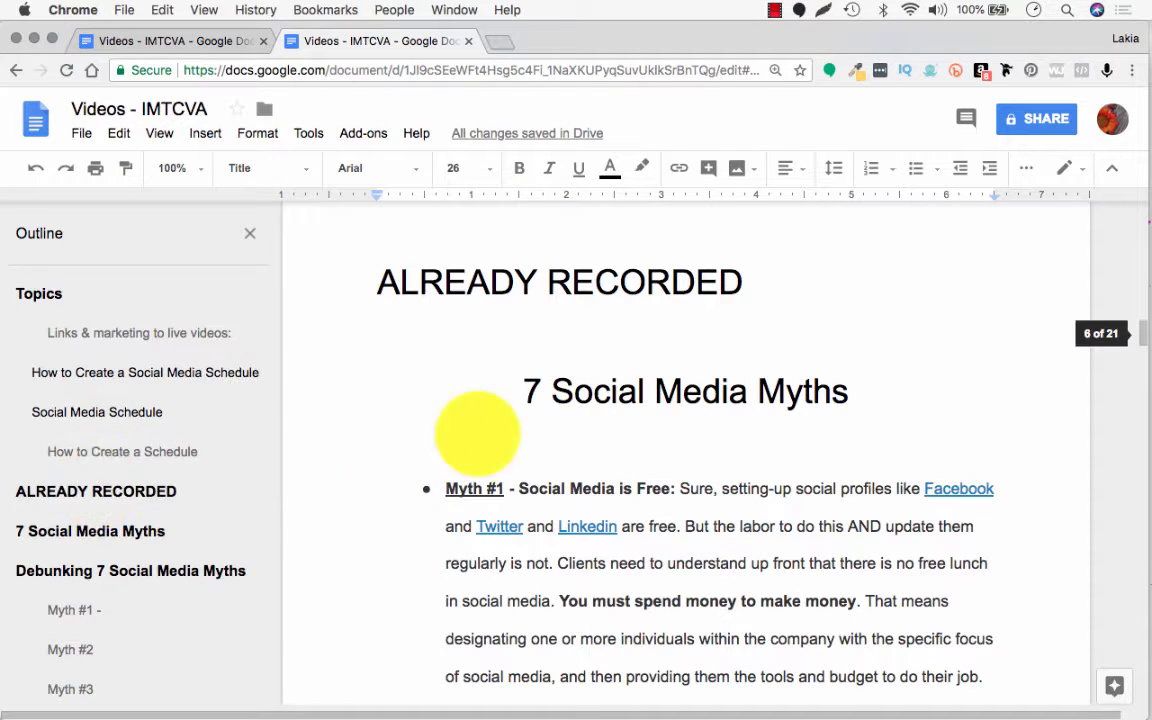
{"action": "scroll", "coordinate": [505, 438], "scroll_direction": "down", "scroll_amount": 5}
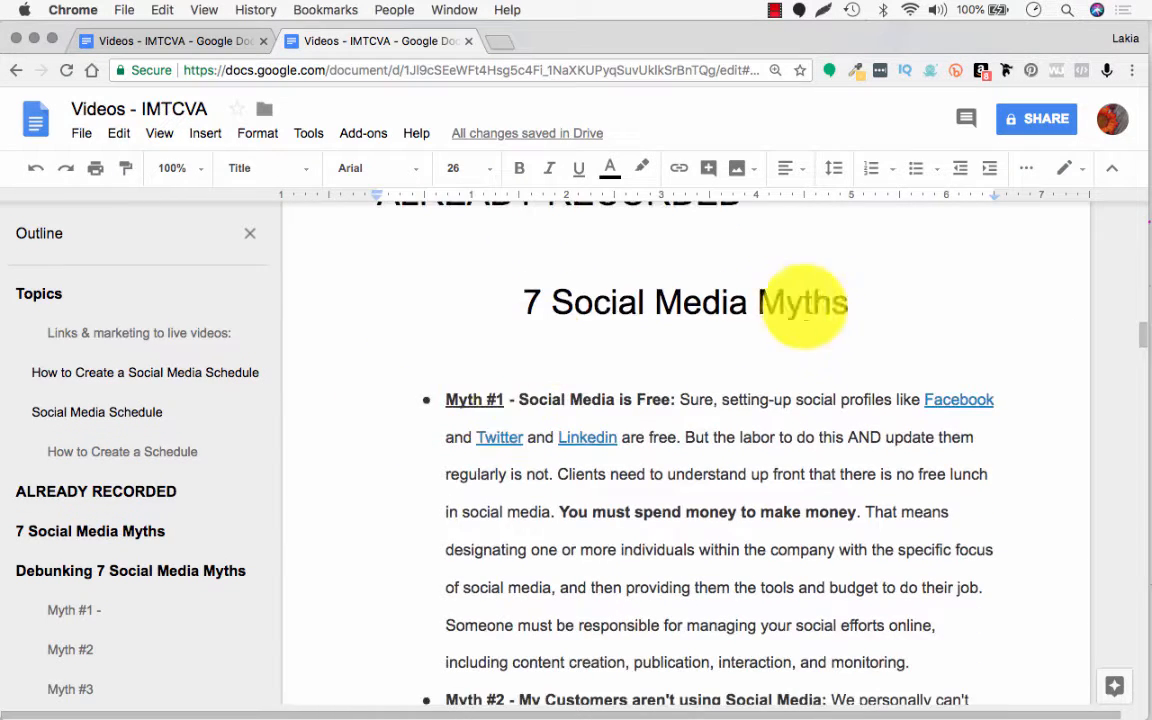
{"action": "scroll", "coordinate": [645, 348], "scroll_direction": "down", "scroll_amount": 8}
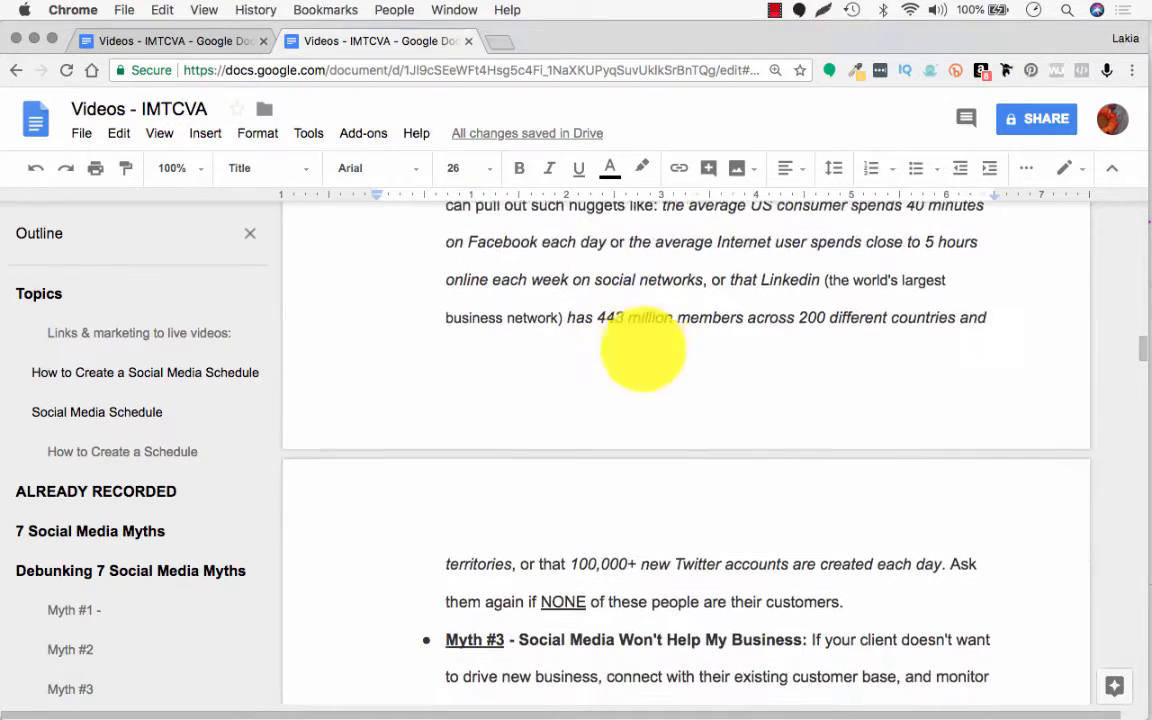
Look through the document outline to its last "Quick Tip: Using Google Docs" heading, and return to the outline's first headings
{"action": "scroll", "coordinate": [129, 489], "scroll_direction": "down", "scroll_amount": 5}
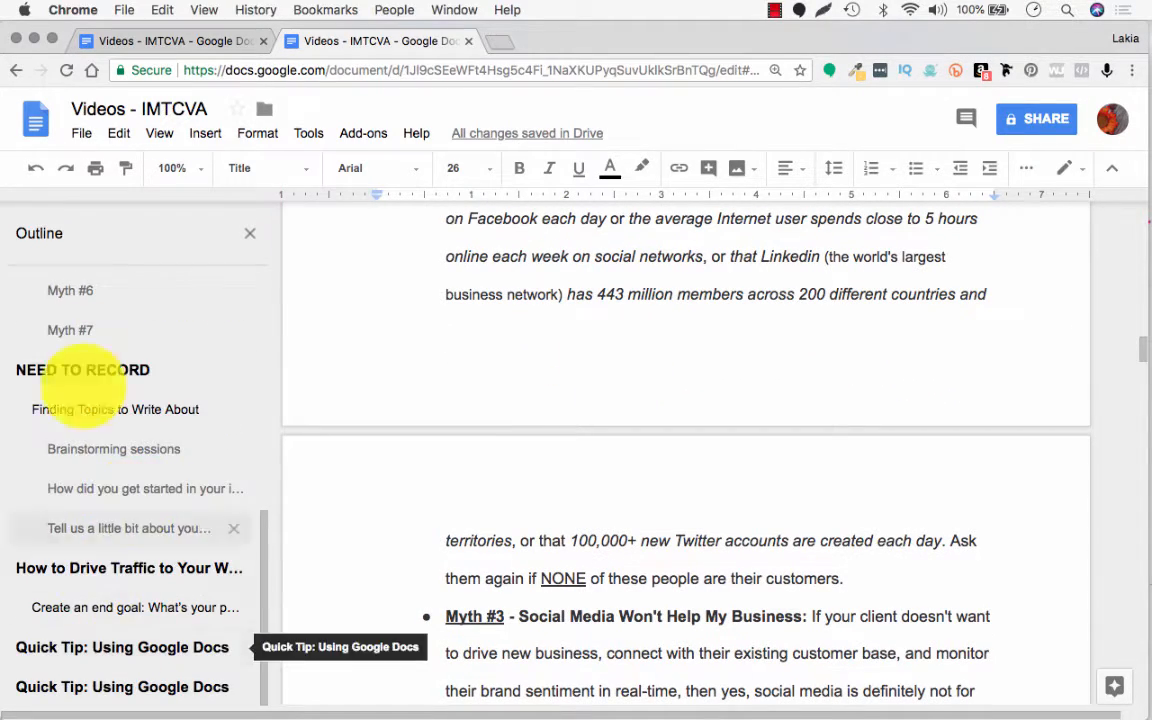
{"action": "scroll", "coordinate": [77, 301], "scroll_direction": "up", "scroll_amount": 10}
{"action": "scroll", "coordinate": [549, 256], "scroll_direction": "up", "scroll_amount": 3}
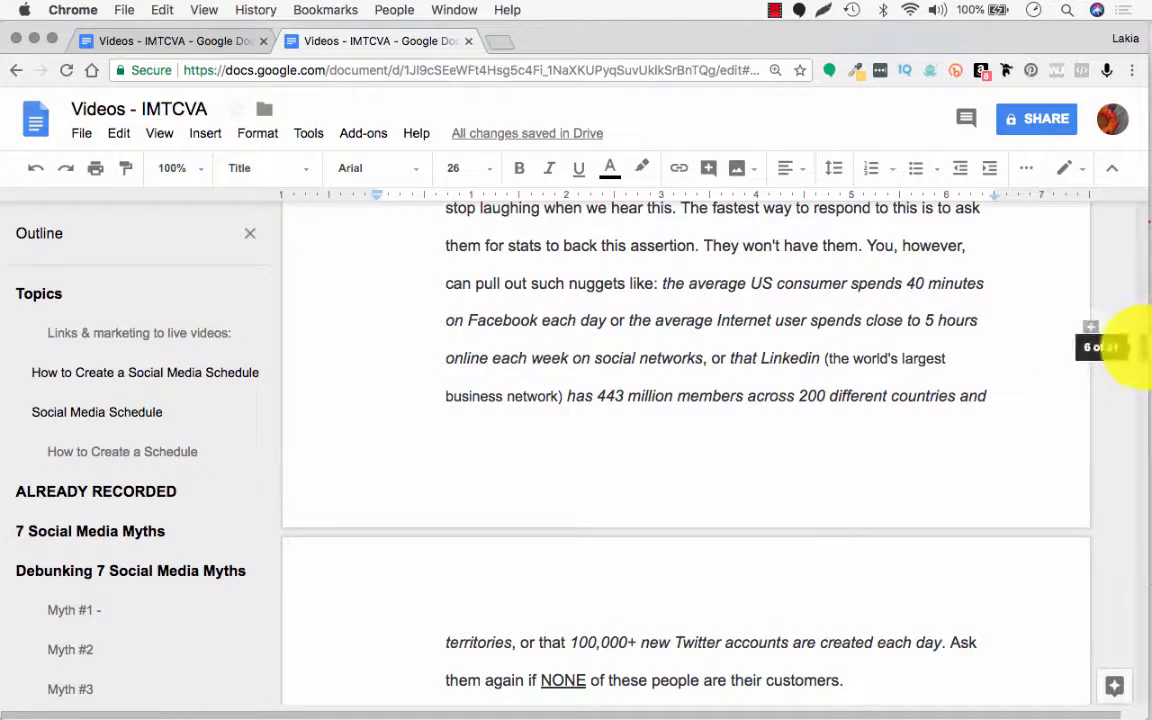
Show the heading links of the "Myth #3", "Myth #1" and "Social Media Schedule" table of contents entries, and compare them with the outline
{"action": "left_click_drag", "start_coordinate": [1143, 347], "coordinate": [1142, 200]}
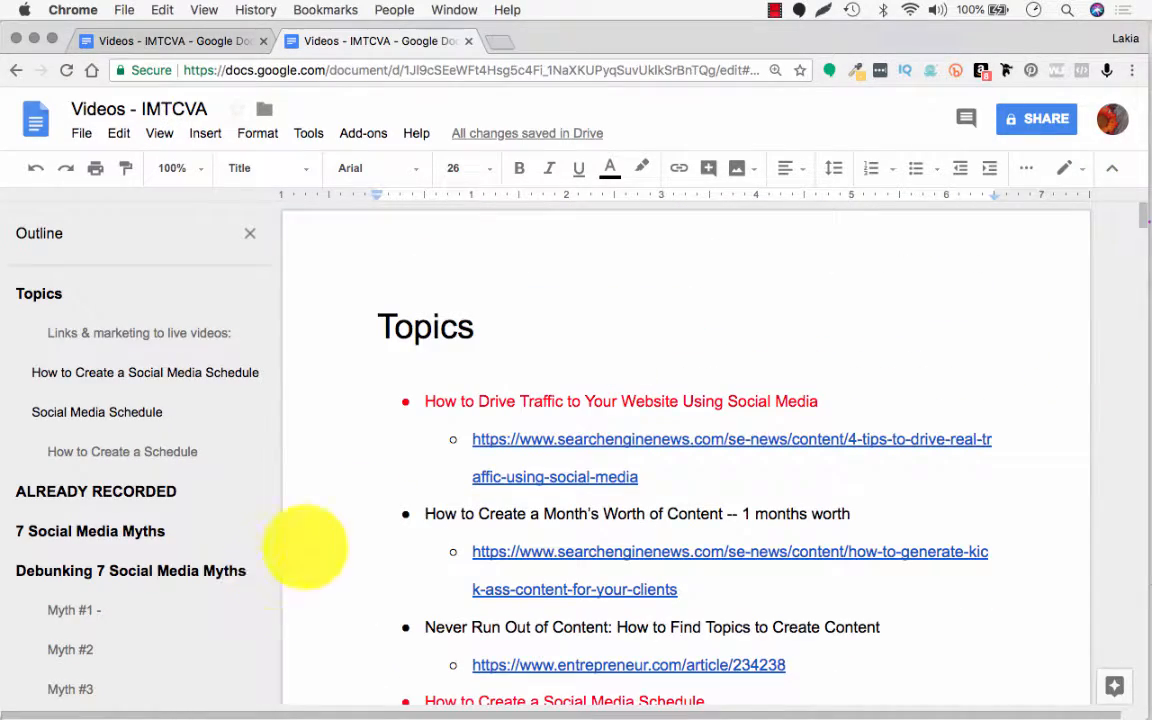
{"action": "scroll", "coordinate": [478, 483], "scroll_direction": "down", "scroll_amount": 15}
{"action": "scroll", "coordinate": [473, 486], "scroll_direction": "down", "scroll_amount": 10}
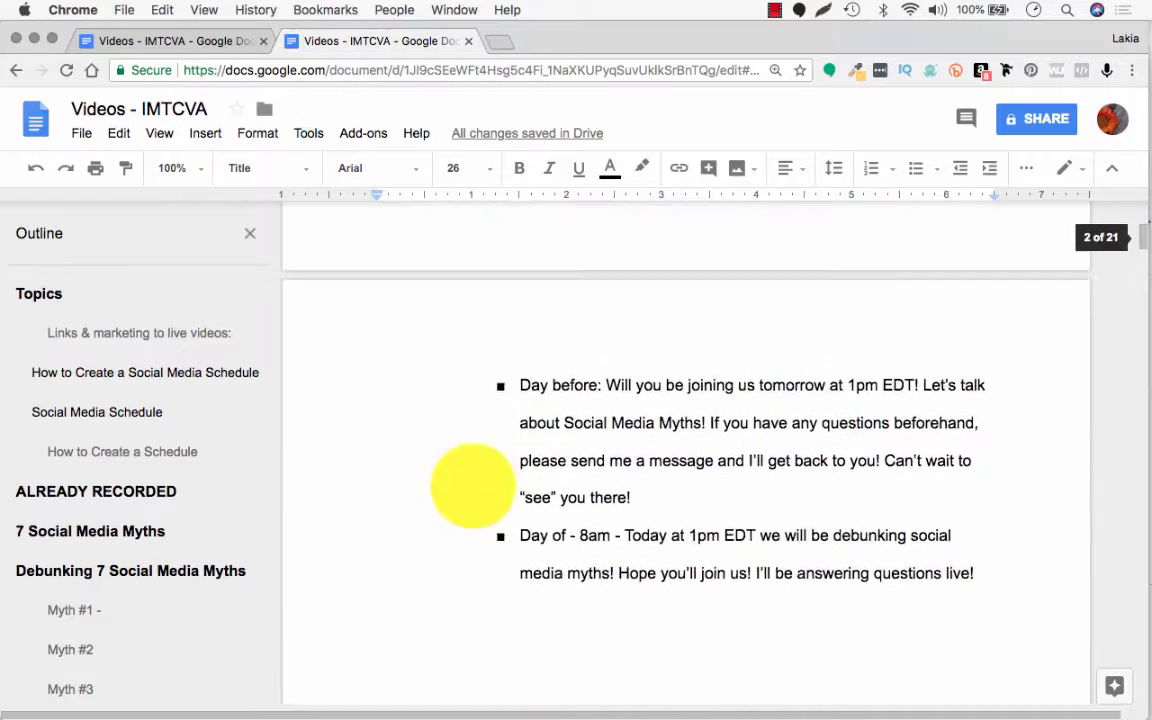
{"action": "left_click", "coordinate": [440, 462]}
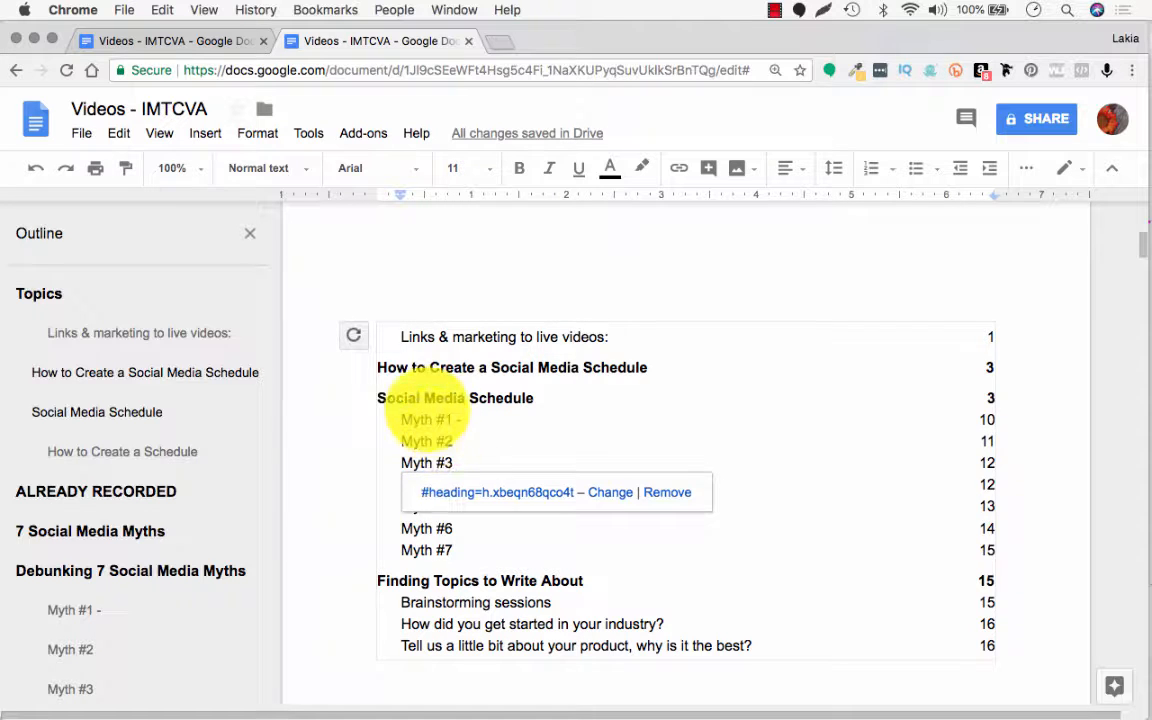
{"action": "left_click", "coordinate": [413, 419]}
{"action": "left_click", "coordinate": [420, 398]}
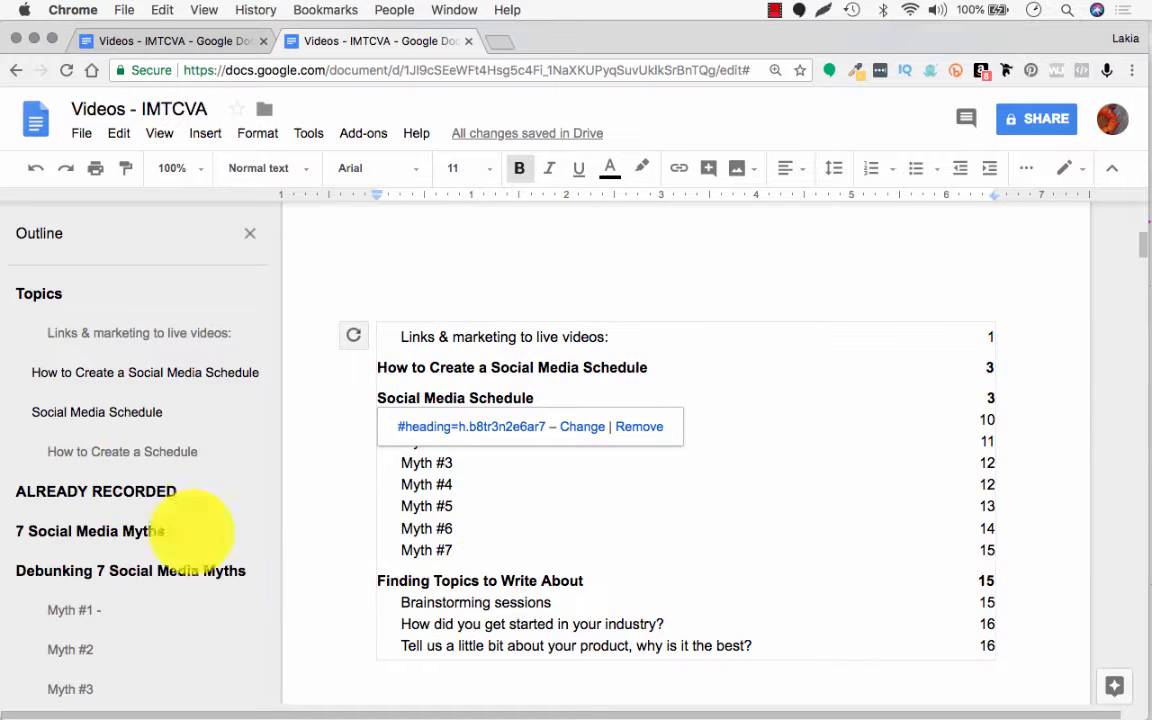
{"action": "scroll", "coordinate": [125, 450], "scroll_direction": "down", "scroll_amount": 10}
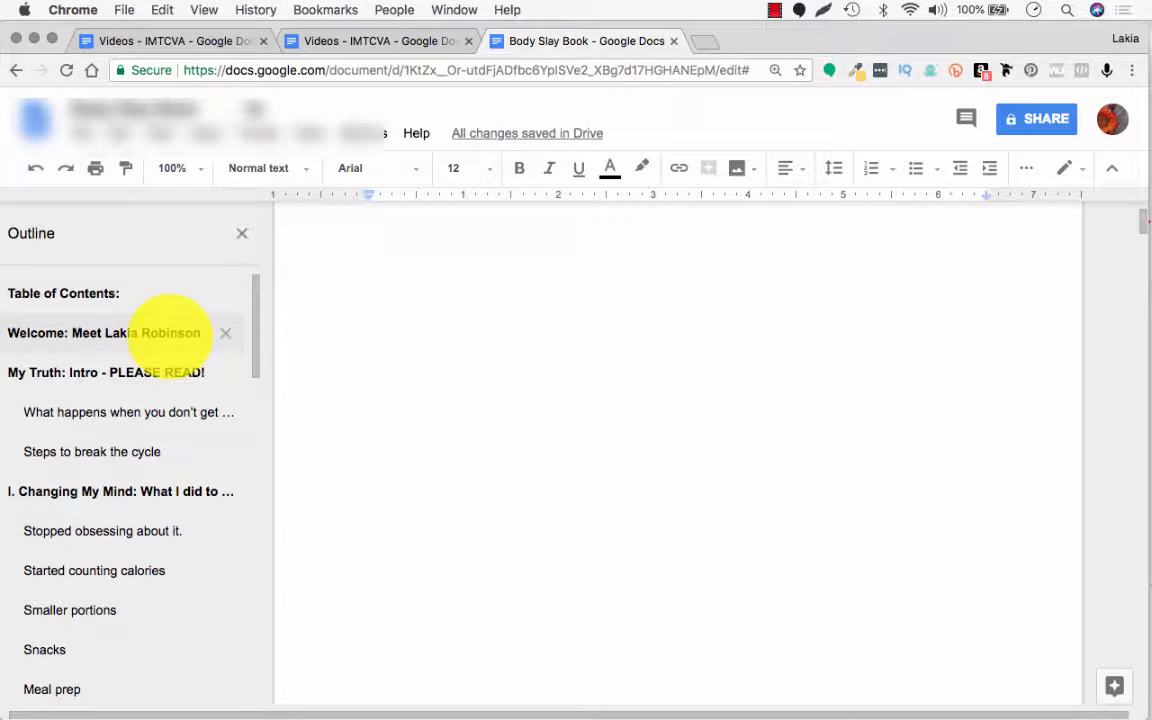
Look through the "Body Slay Book" outline from its opening chapters to the "Challenges:" heading
{"action": "scroll", "coordinate": [165, 330], "scroll_direction": "down", "scroll_amount": 5}
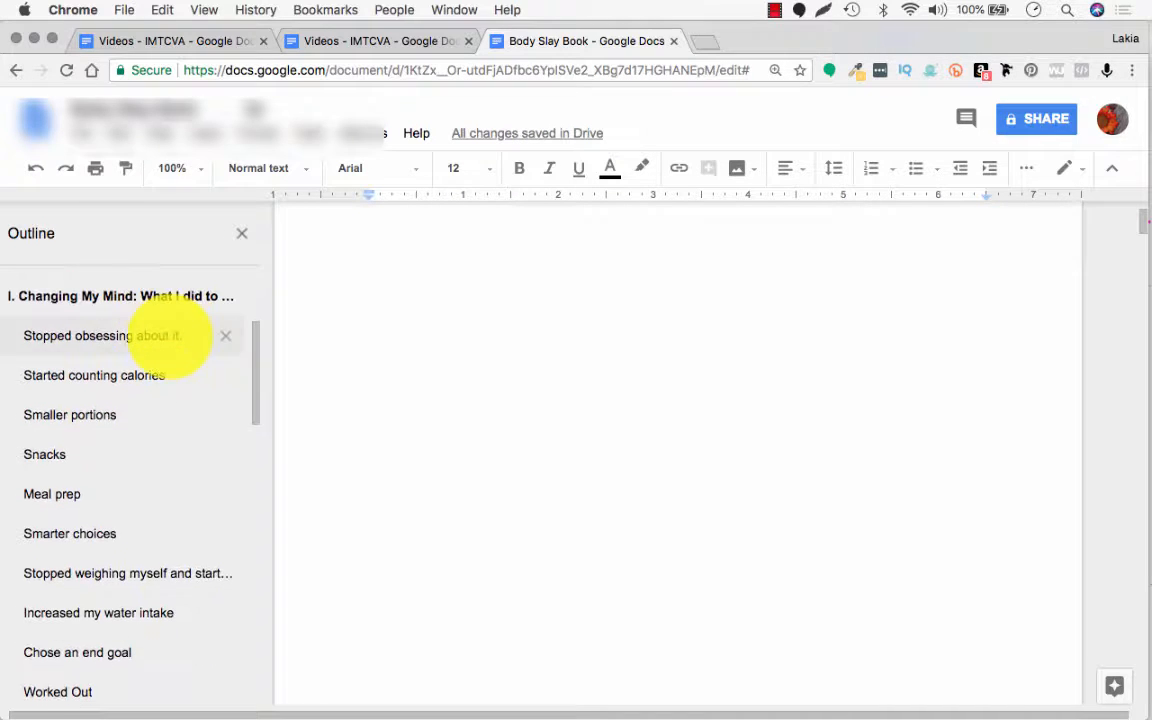
{"action": "scroll", "coordinate": [150, 345], "scroll_direction": "up", "scroll_amount": 1}
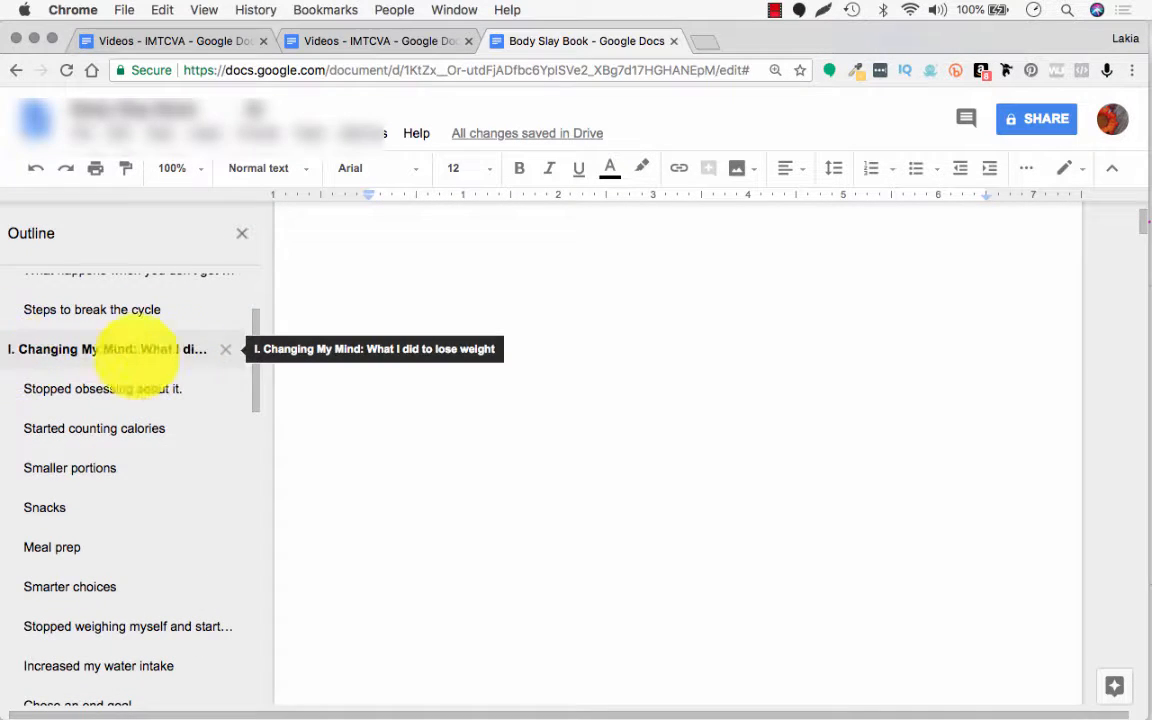
{"action": "scroll", "coordinate": [159, 406], "scroll_direction": "down", "scroll_amount": 1}
{"action": "scroll", "coordinate": [137, 372], "scroll_direction": "down", "scroll_amount": 10}
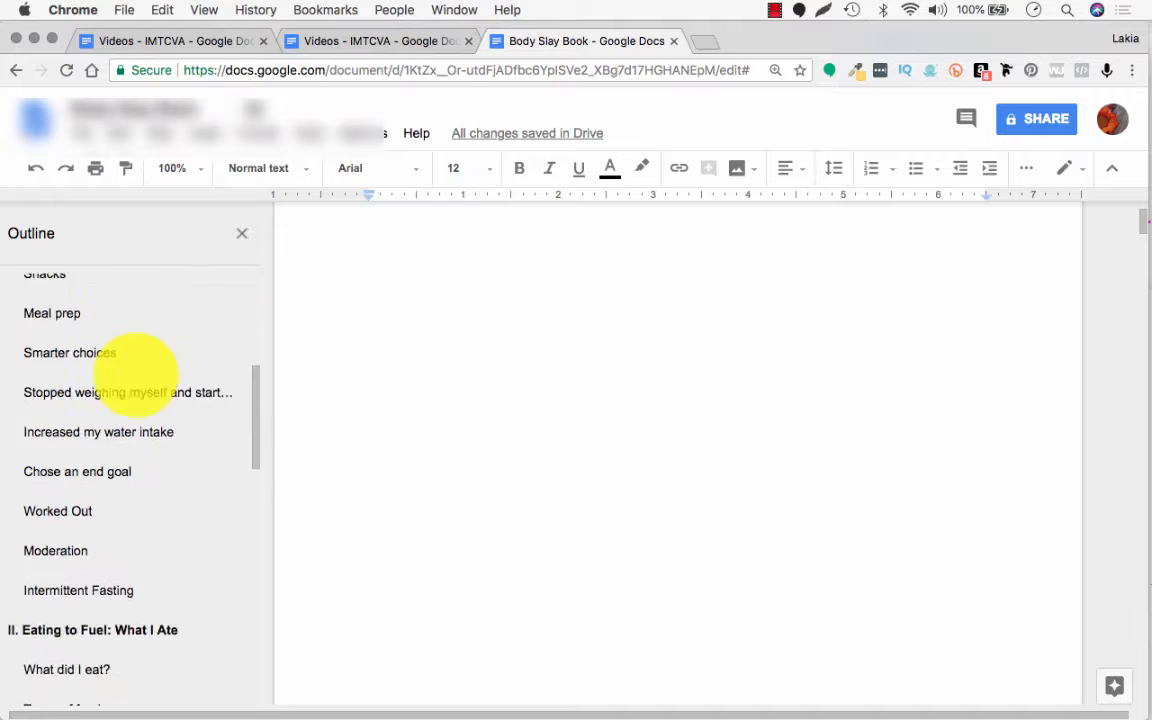
{"action": "scroll", "coordinate": [168, 423], "scroll_direction": "down", "scroll_amount": 5}
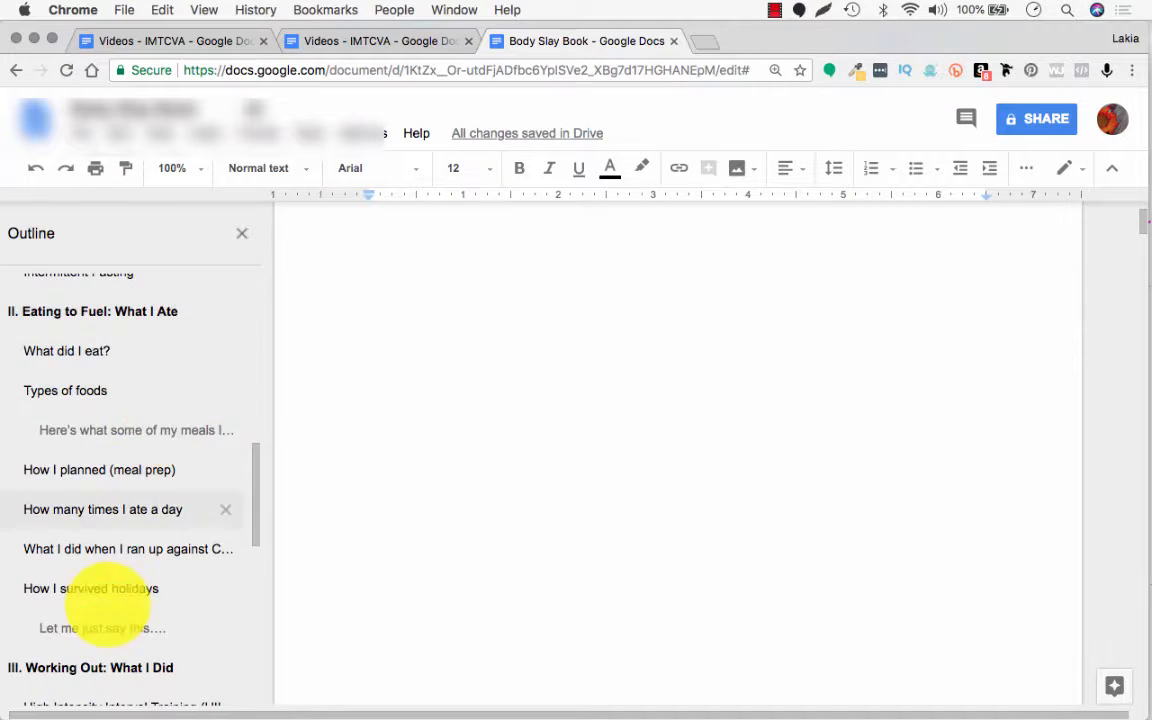
{"action": "scroll", "coordinate": [113, 644], "scroll_direction": "down", "scroll_amount": 11}
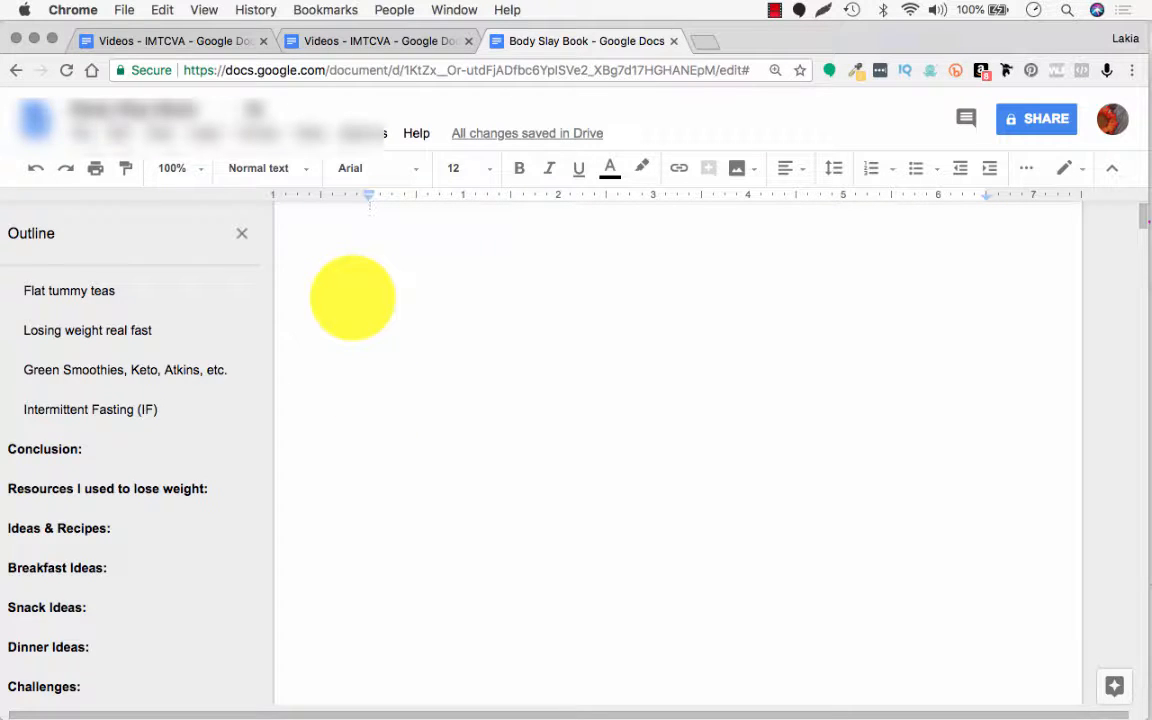
Follow the "Stopped weighing myself and started taking pictures" link in the book's table of contents to its section
{"action": "scroll", "coordinate": [540, 336], "scroll_direction": "down", "scroll_amount": 6}
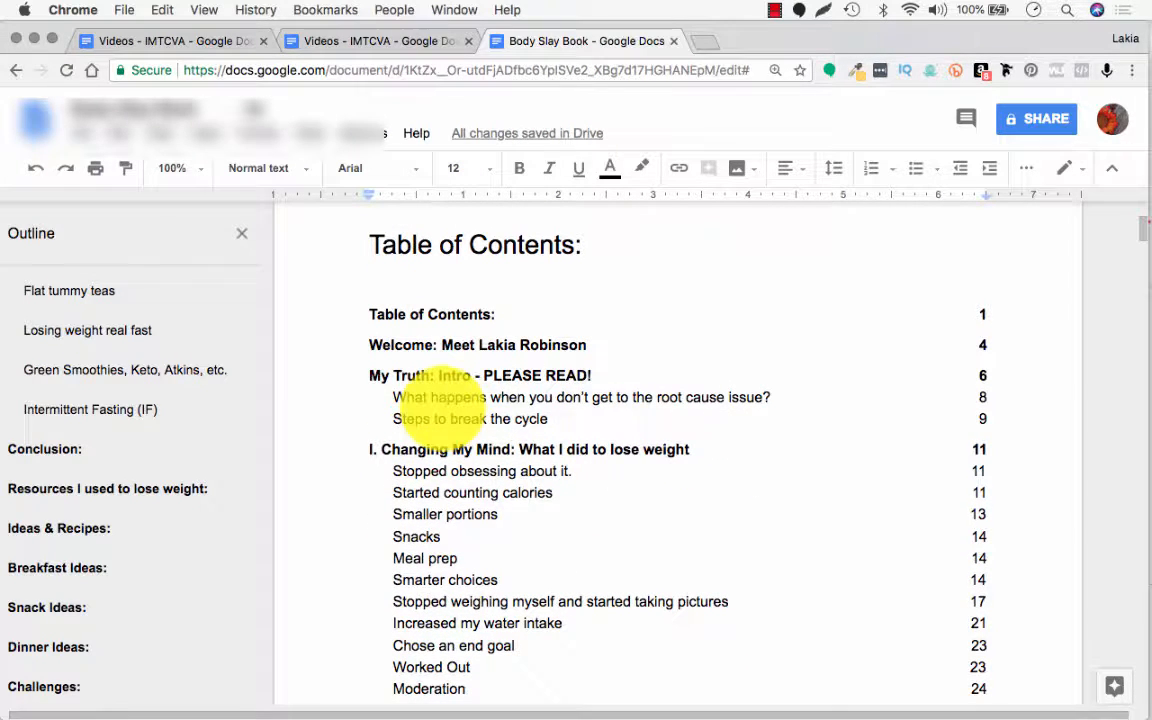
{"action": "left_click", "coordinate": [452, 418]}
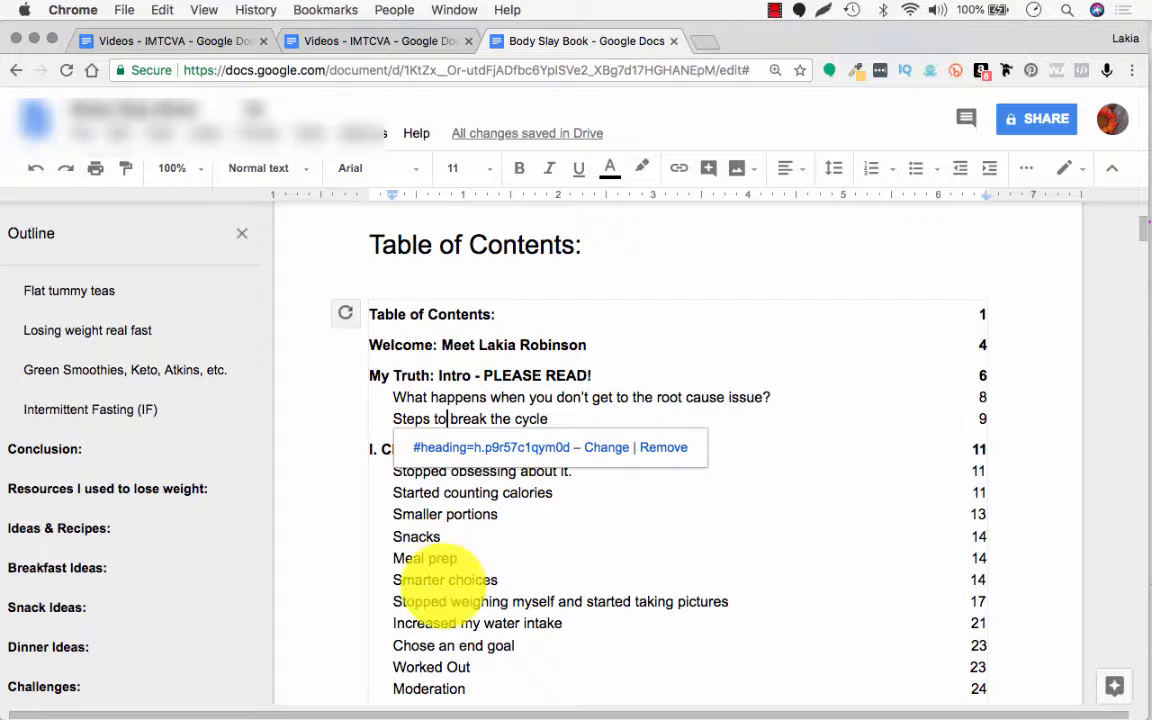
{"action": "left_click", "coordinate": [450, 601]}
{"action": "left_click", "coordinate": [440, 630]}
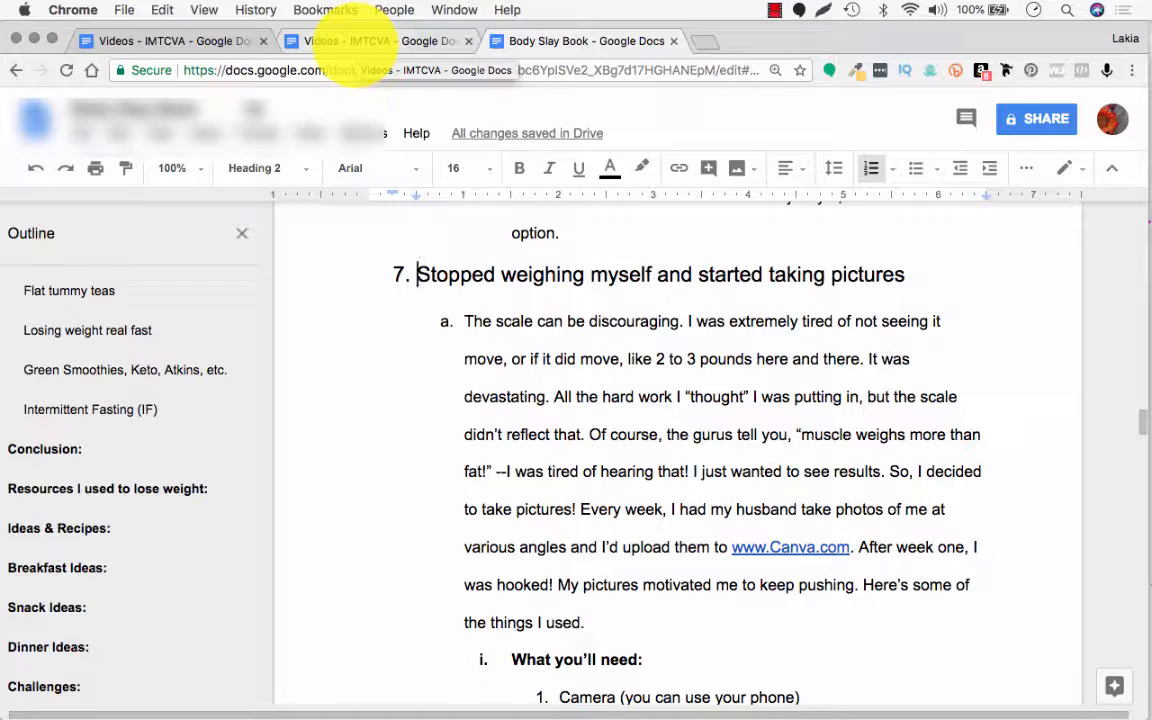
Switch back to the "Videos - IMTCVA" document and view its "Quick Tip: Using Google Docs" notes
{"action": "left_click", "coordinate": [355, 40]}
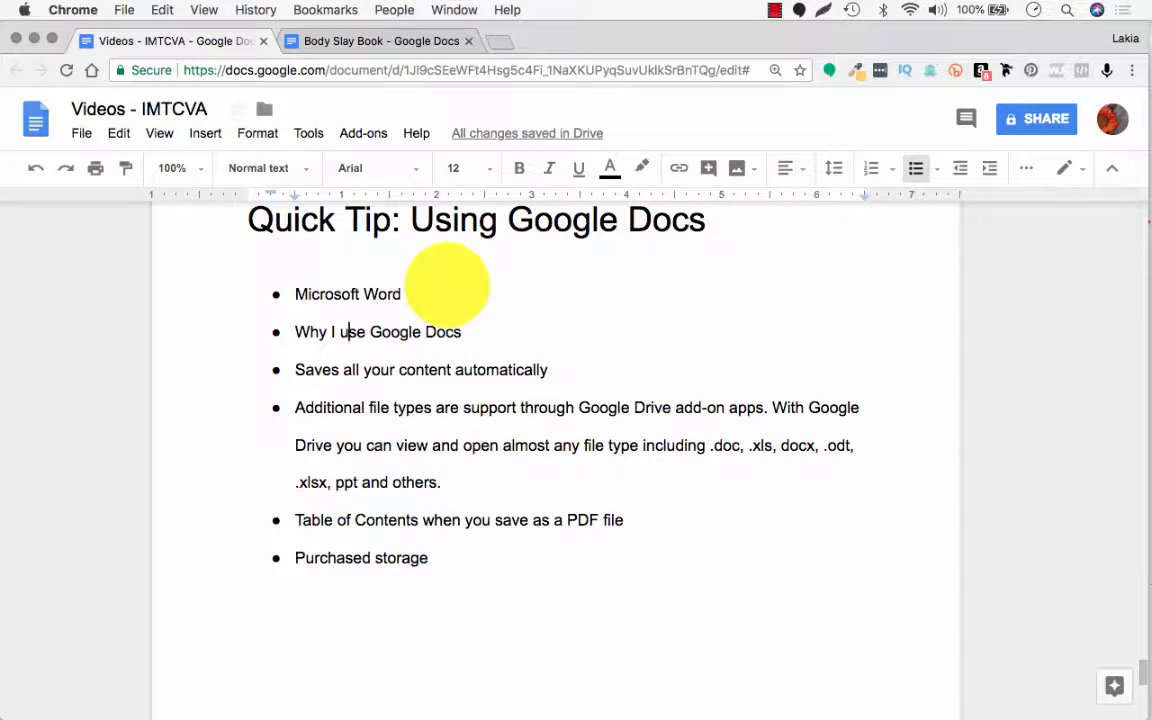
{"action": "scroll", "coordinate": [447, 285], "scroll_direction": "down", "scroll_amount": 1}
{"action": "scroll", "coordinate": [447, 280], "scroll_direction": "up", "scroll_amount": 2}
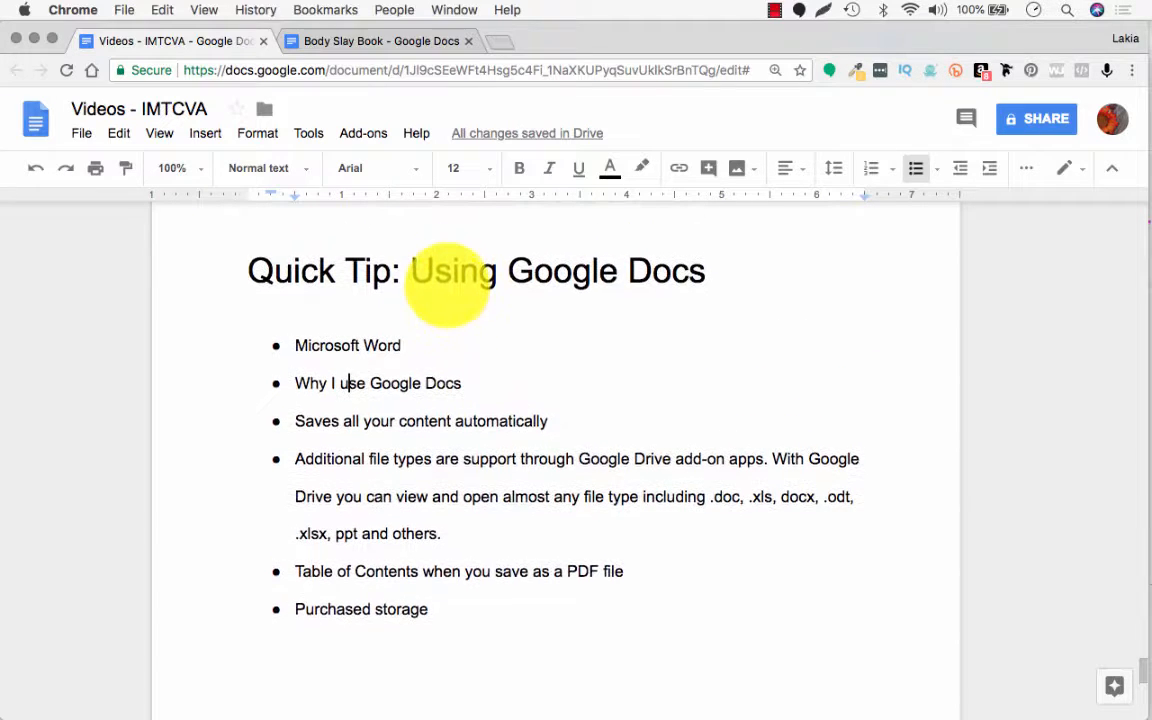